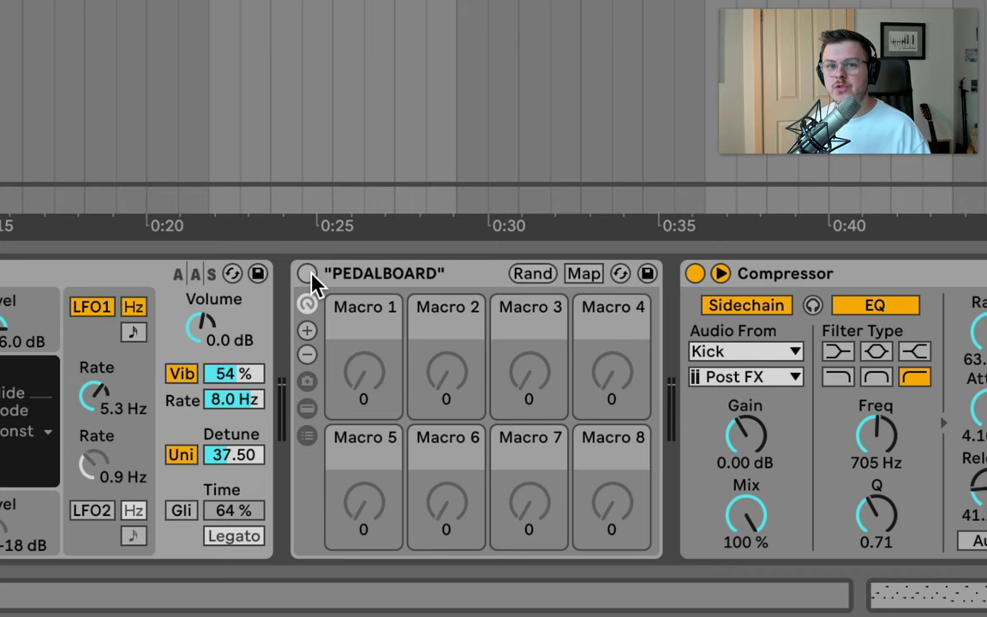
# Turn on the PEDALBOARD rack to compare the dry and processed sound, and look through its devices up to the Amp.
pyautogui.click(308, 274)
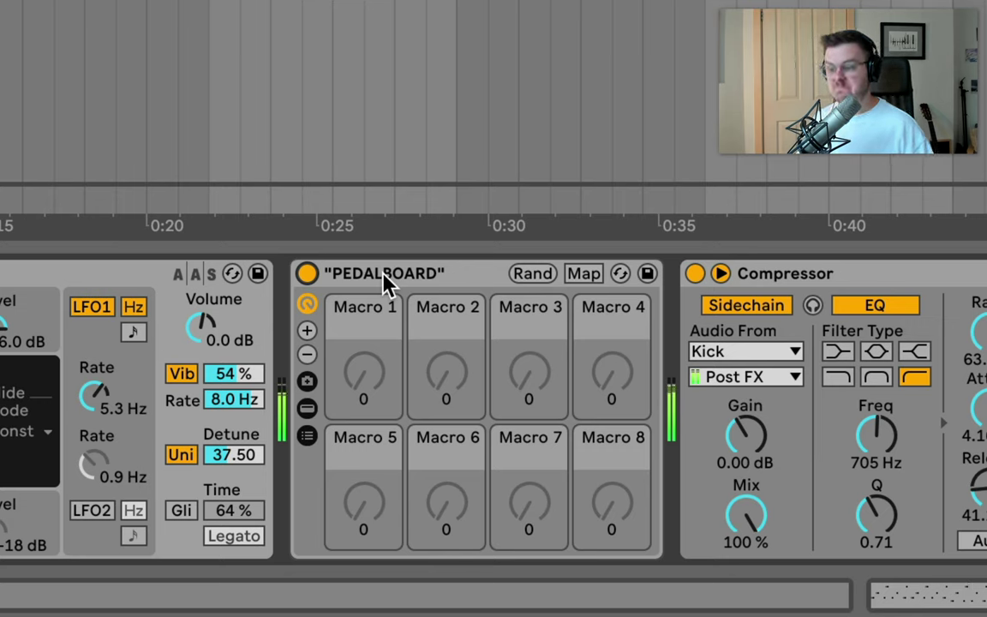
pyautogui.click(307, 273)
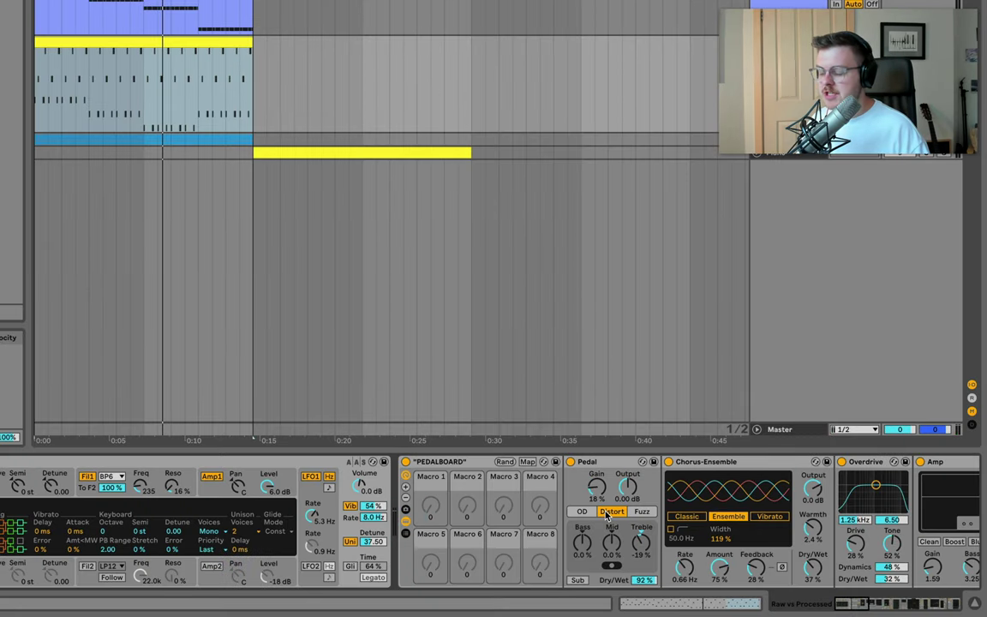
pyautogui.hscroll(5, 607, 514)
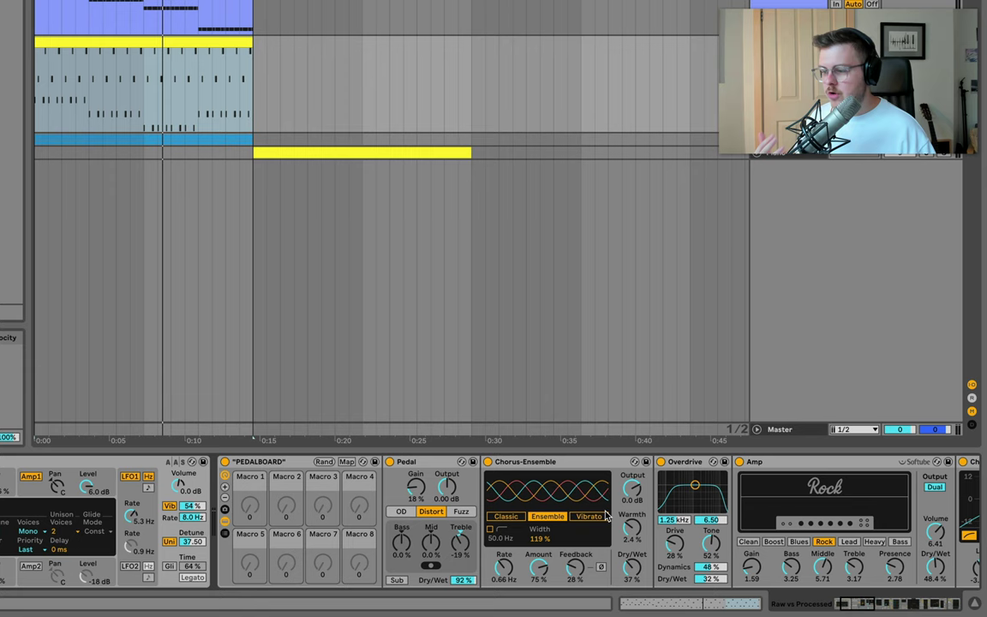
pyautogui.hscroll(3, 606, 514)
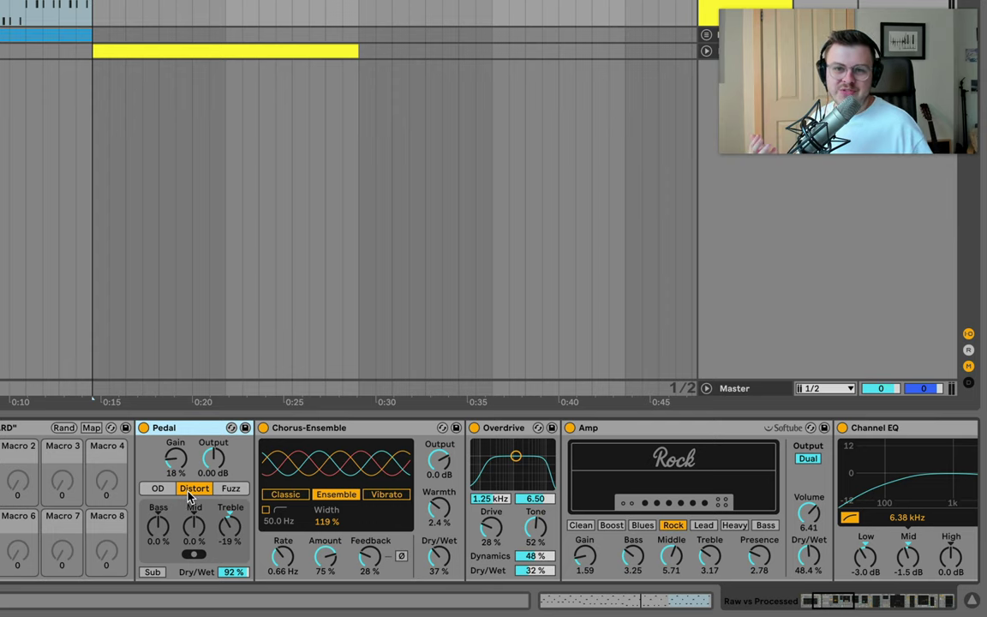
# Bypass the rack's effects after the Pedal, including Chorus-Ensemble, Overdrive and Amp, and lower the synth's volume to -3.6 dB.
pyautogui.hscroll(-3, 386, 479)
pyautogui.click(504, 427)
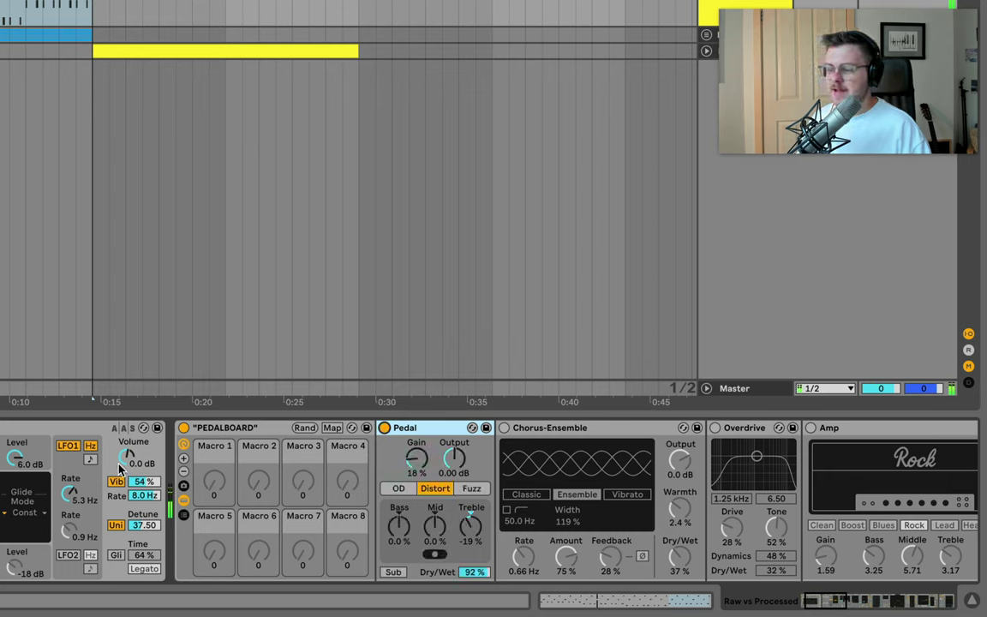
pyautogui.moveTo(127, 456); pyautogui.dragTo(126, 460)
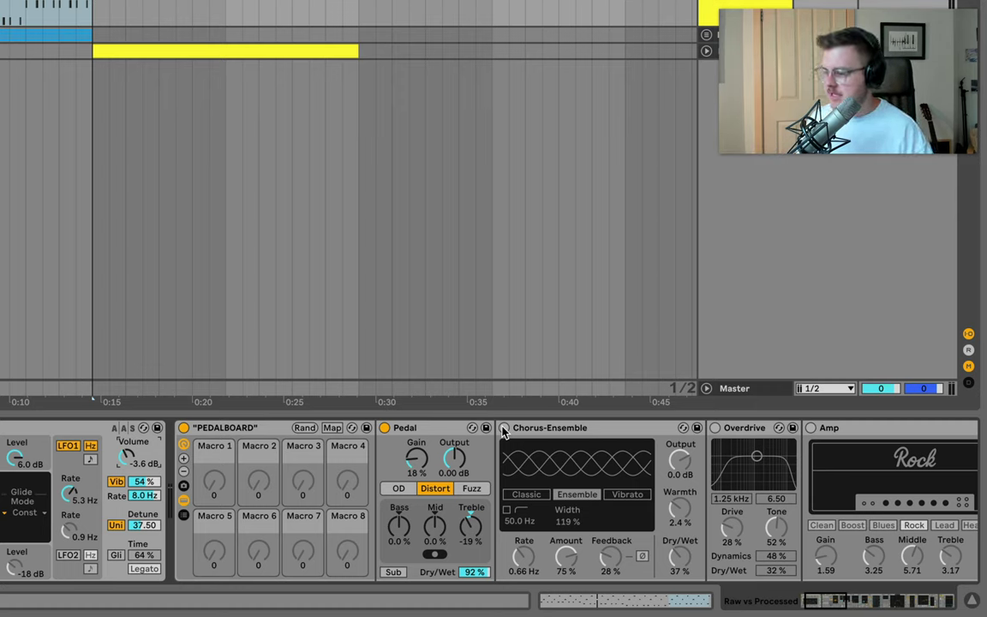
# Turn on the Chorus-Ensemble with 39 % dry/wet, followed by the Overdrive and the Amp.
pyautogui.click(504, 428)
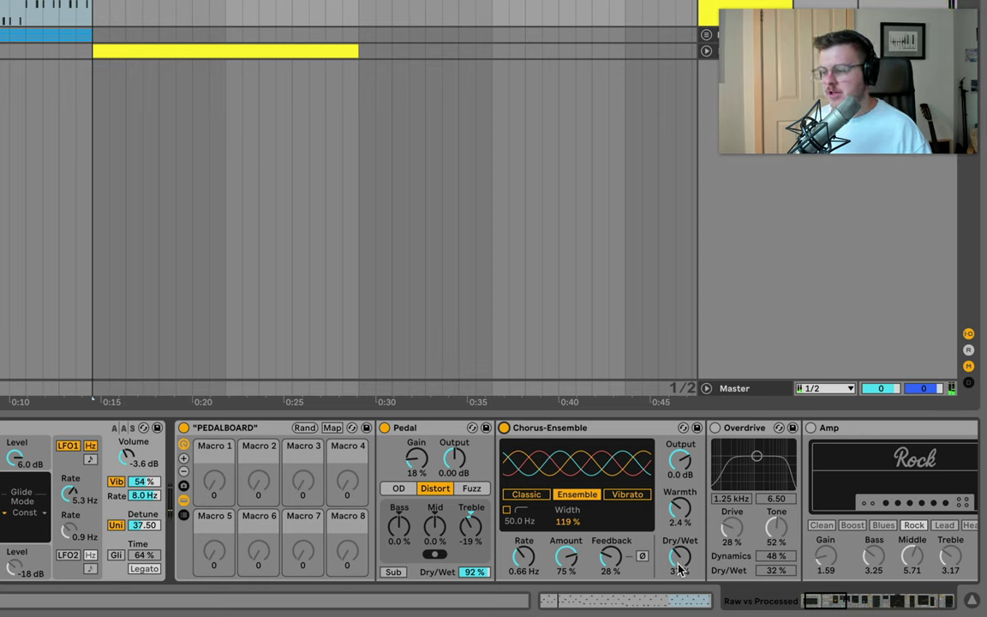
pyautogui.click(716, 428)
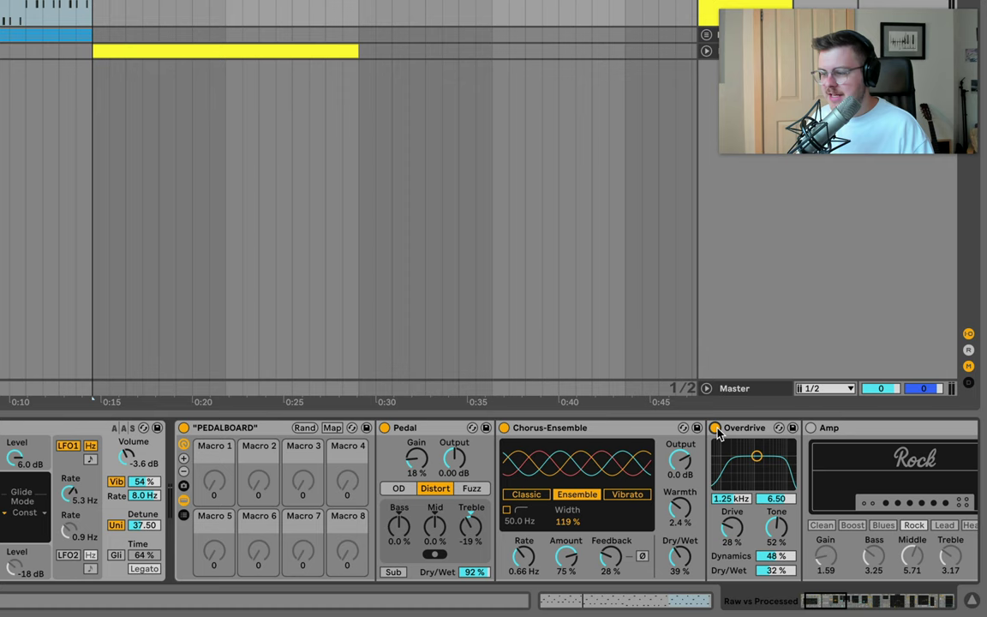
pyautogui.hscroll(3, 718, 435)
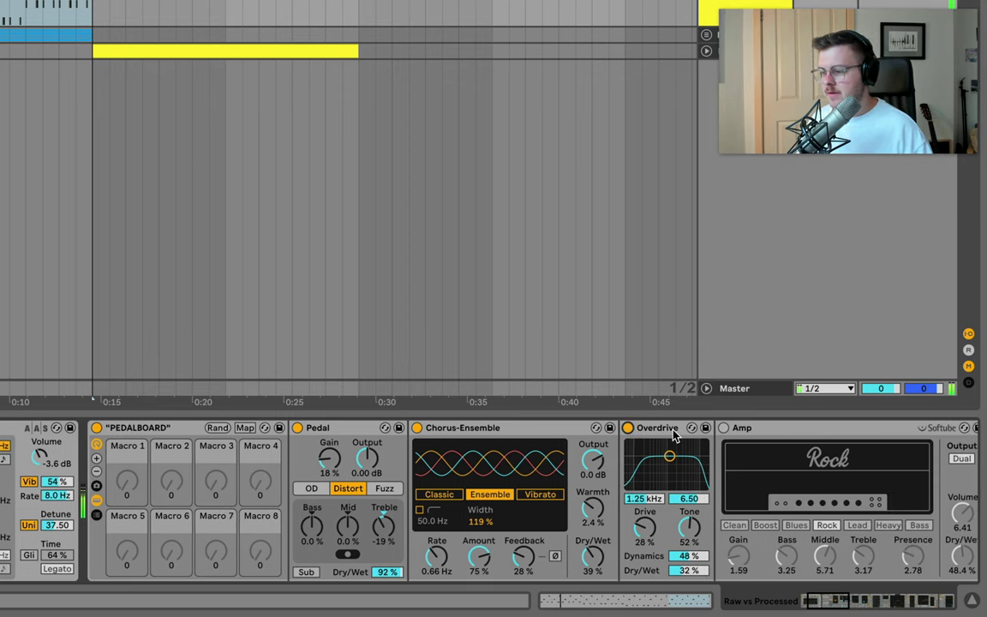
pyautogui.hscroll(3, 673, 436)
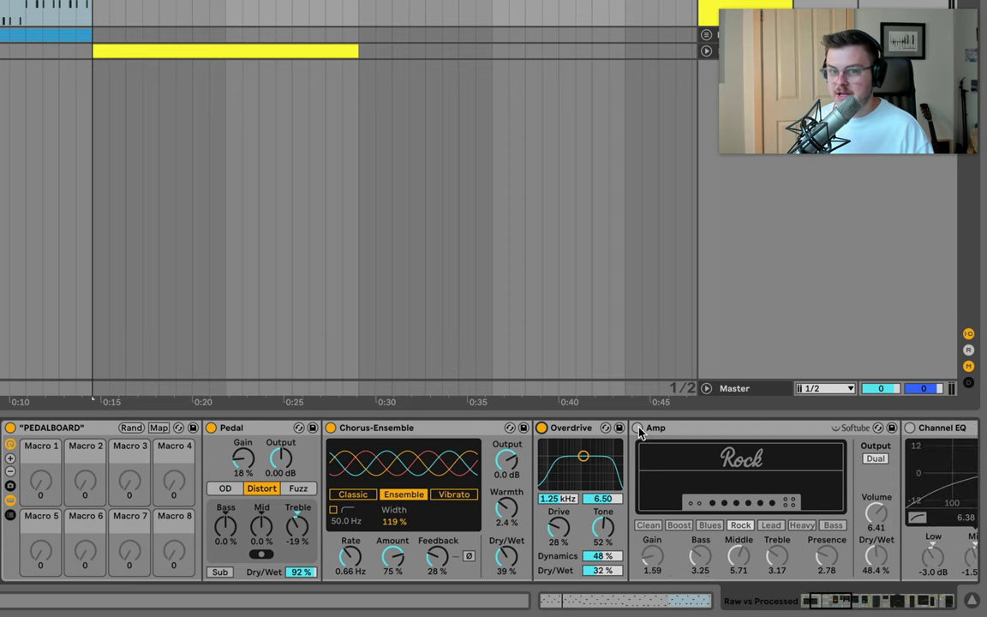
pyautogui.click(637, 429)
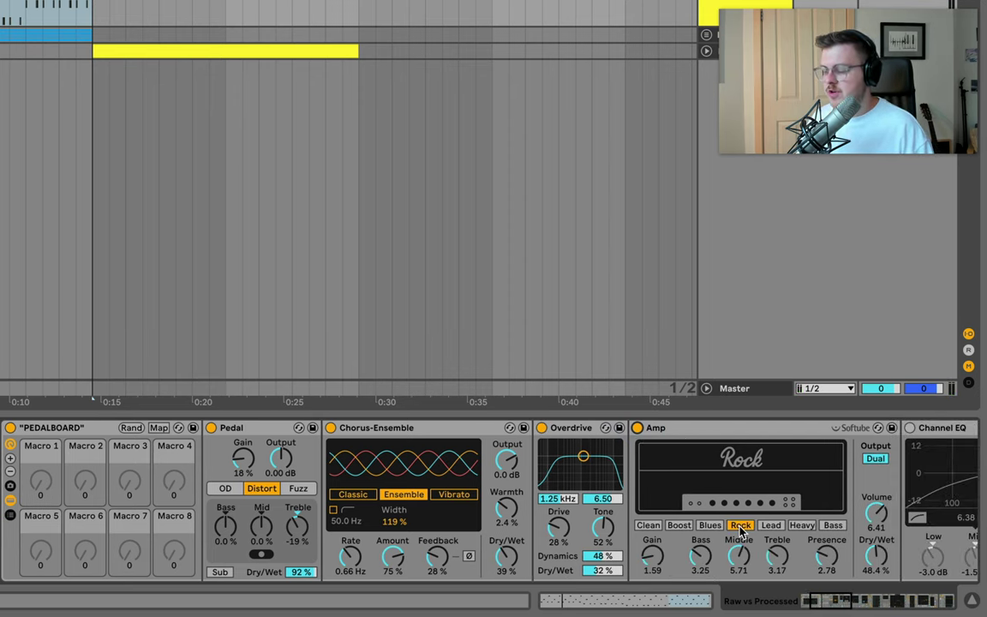
# Turn on the Channel EQ and the Shifter that follow the Amp in the rack.
pyautogui.hscroll(10, 745, 443)
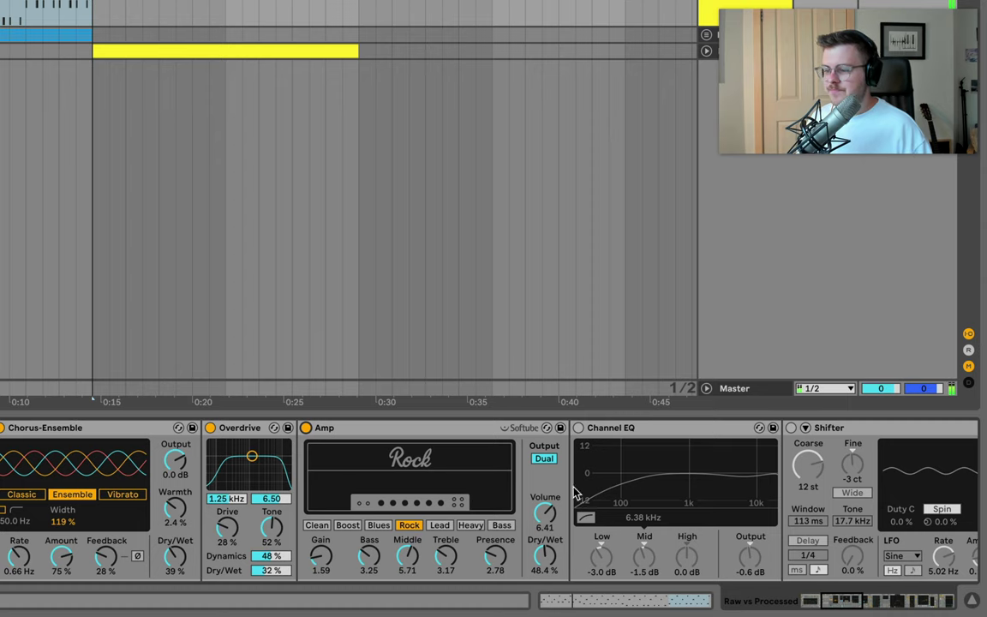
pyautogui.click(580, 427)
pyautogui.hscroll(5, 632, 432)
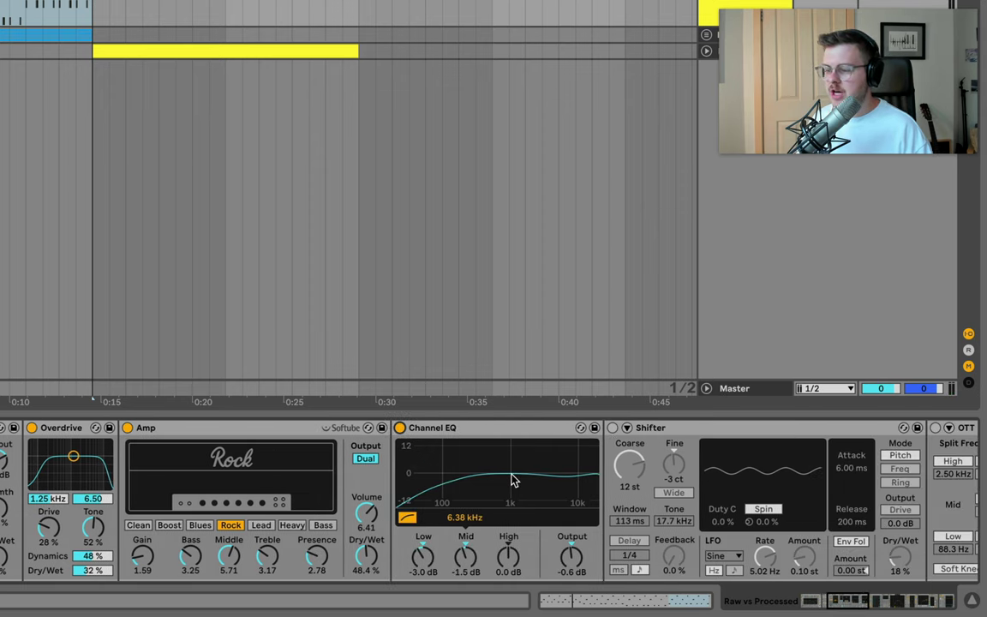
pyautogui.hscroll(5, 595, 470)
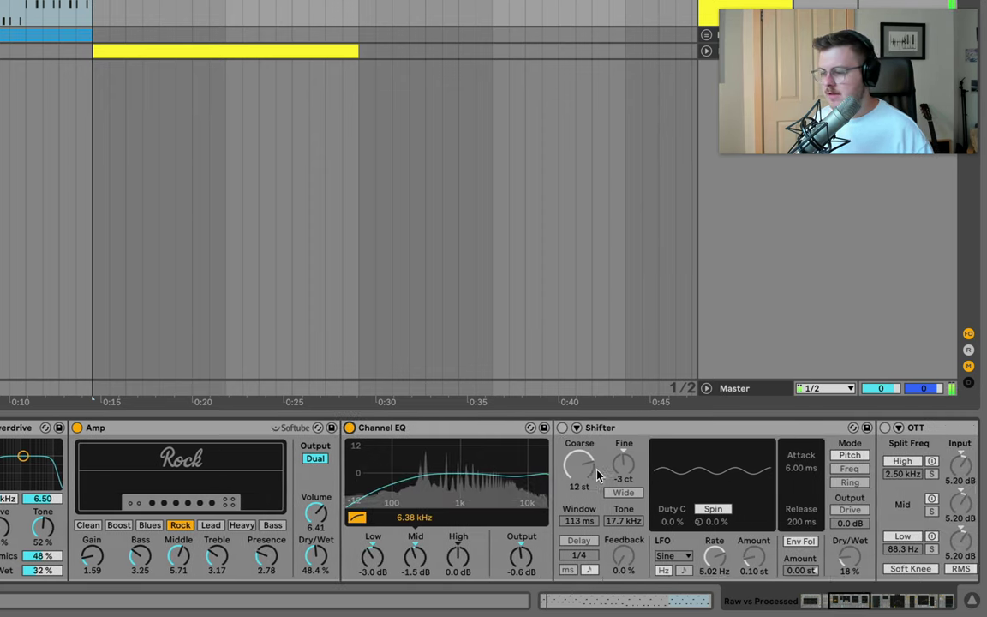
pyautogui.click(430, 428)
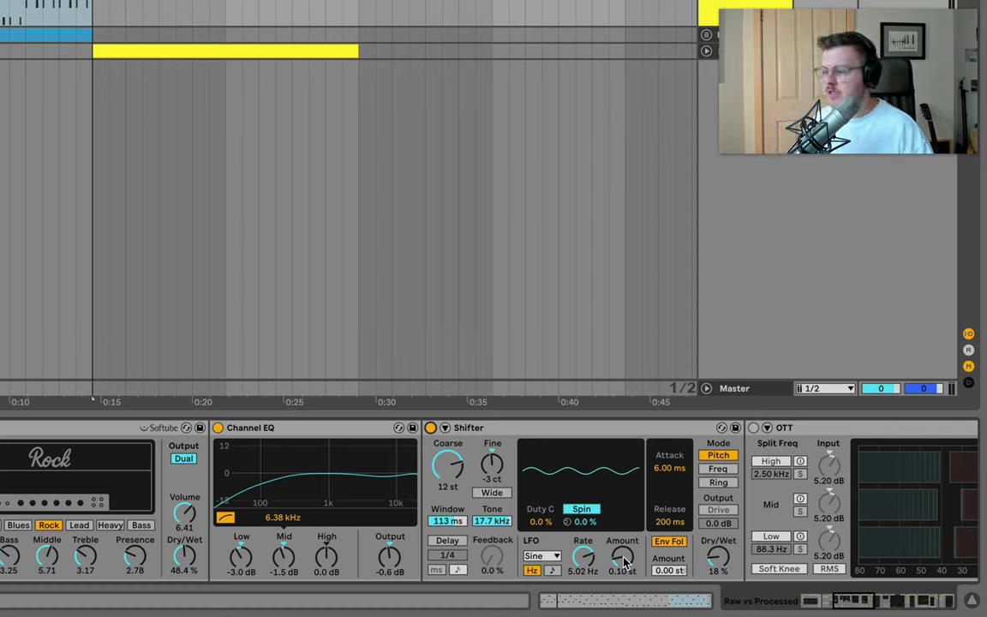
# Try the Shifter at 100 % dry/wet during playback, and undo that mix change.
pyautogui.press('space')
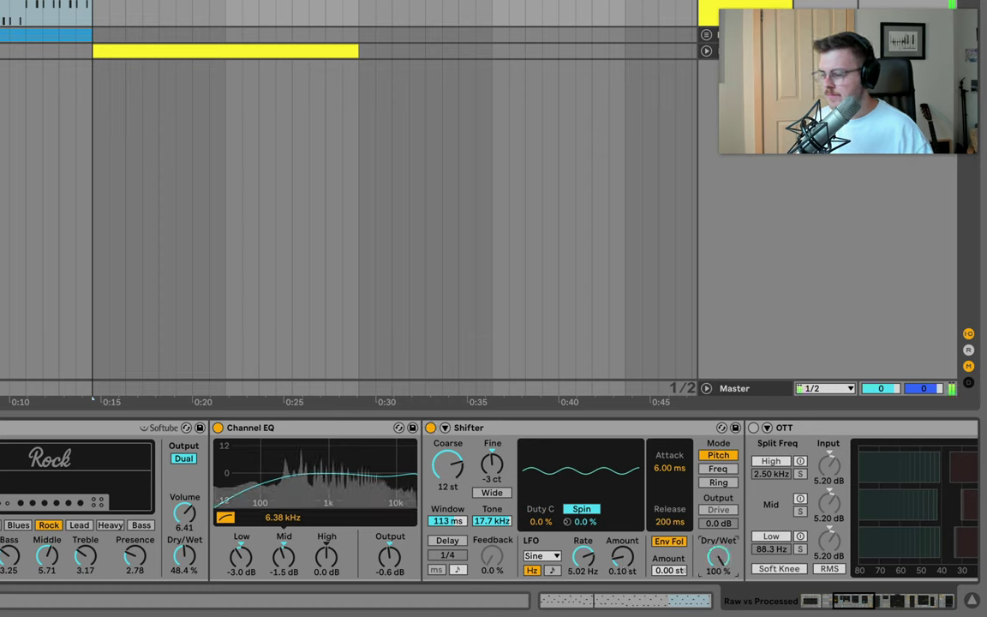
pyautogui.moveTo(720, 559); pyautogui.dragTo(722, 514)
pyautogui.hotkey('ctrl', 'z')
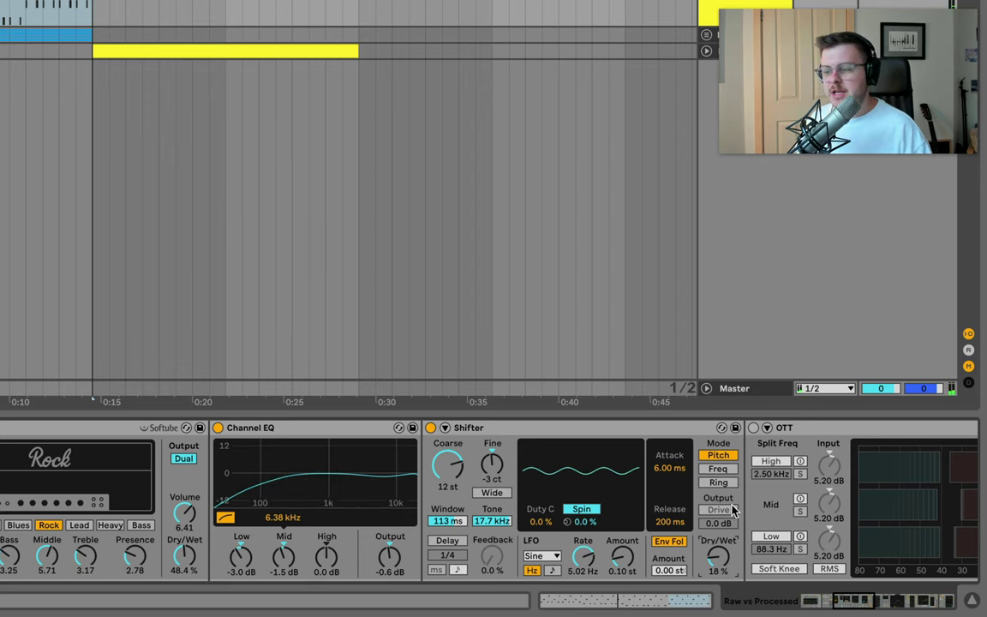
# Turn on the OTT multiband compressor after the Shifter and play the loop.
pyautogui.hscroll(3, 732, 509)
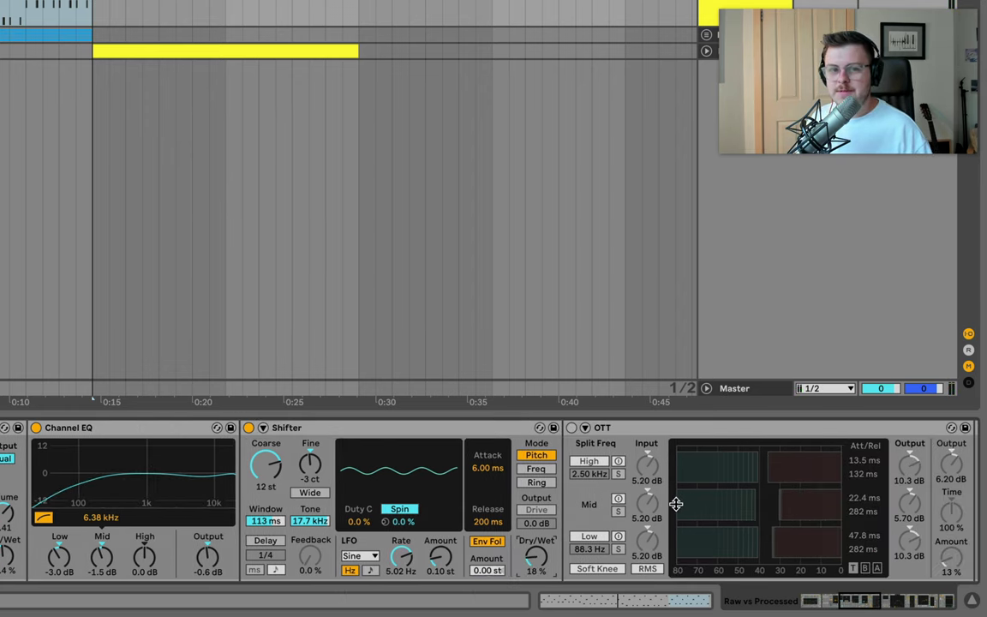
pyautogui.hscroll(6, 599, 505)
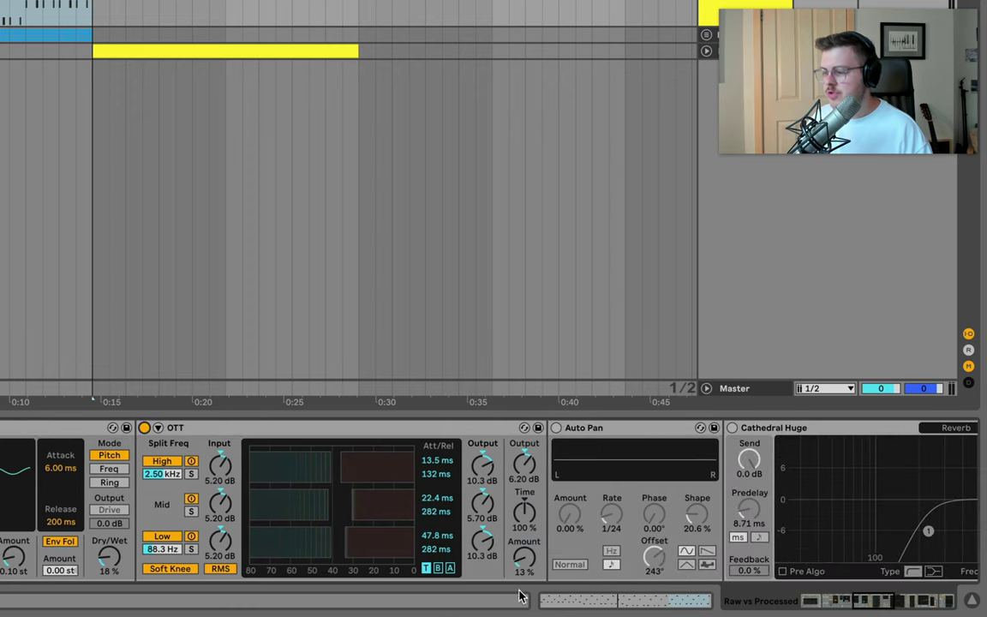
pyautogui.press('space')
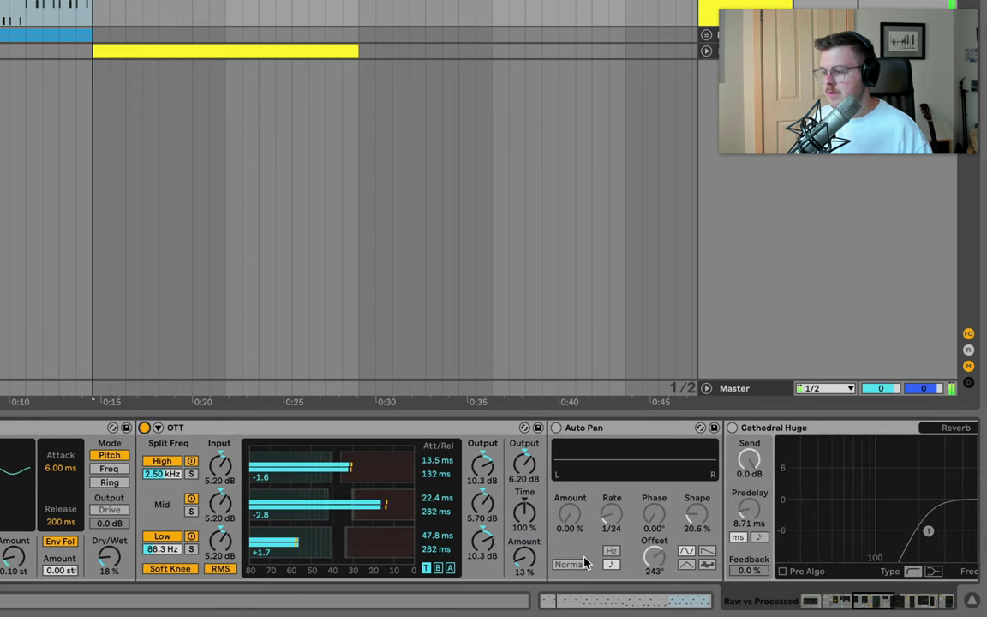
# Turn on the EQ Eight, Ozone Imager 2 and Limiter at the end of the rack.
pyautogui.hscroll(15, 586, 563)
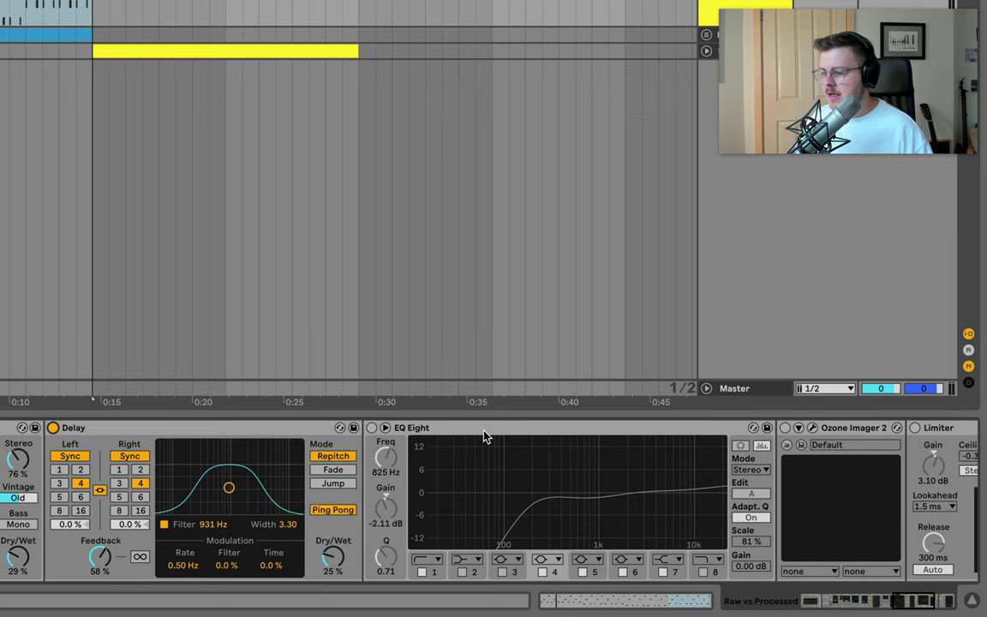
pyautogui.click(371, 430)
pyautogui.hscroll(2, 531, 450)
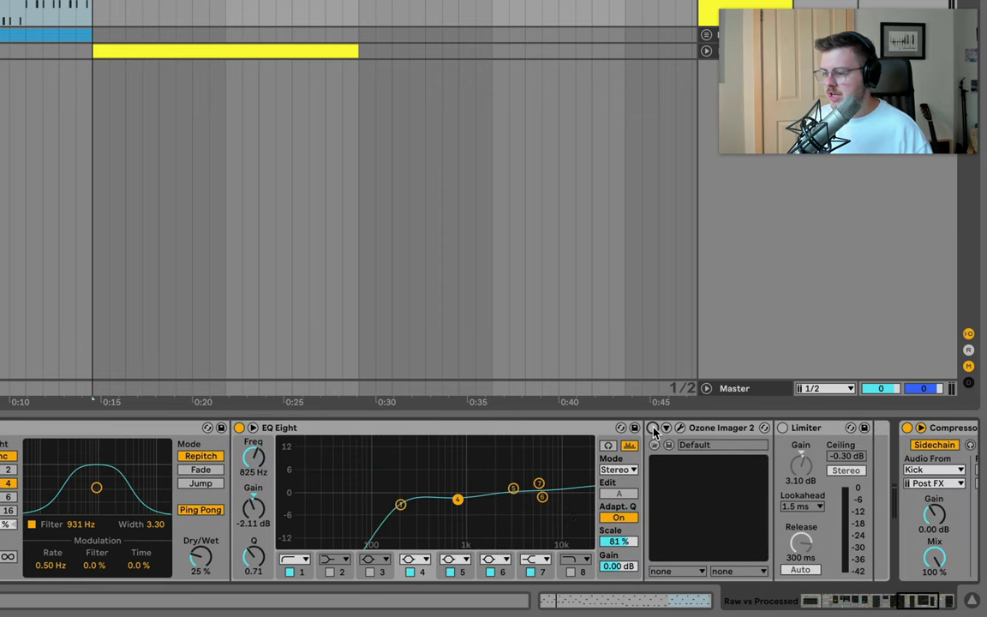
pyautogui.click(653, 429)
pyautogui.click(782, 428)
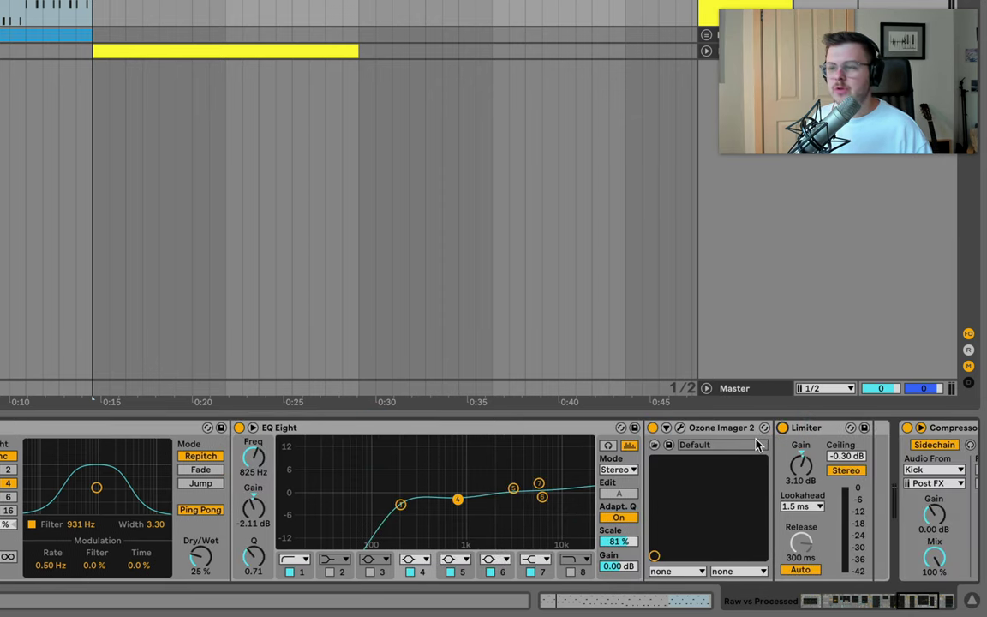
# Play the fully processed sound and lower the synth's volume to -3.9 dB.
pyautogui.press('space')
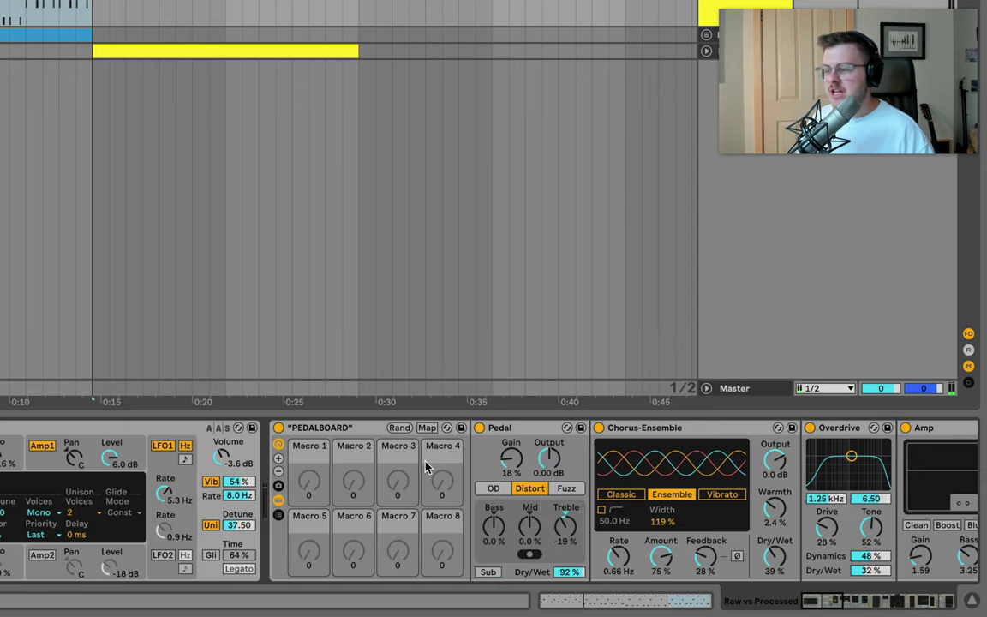
pyautogui.hscroll(3, 426, 466)
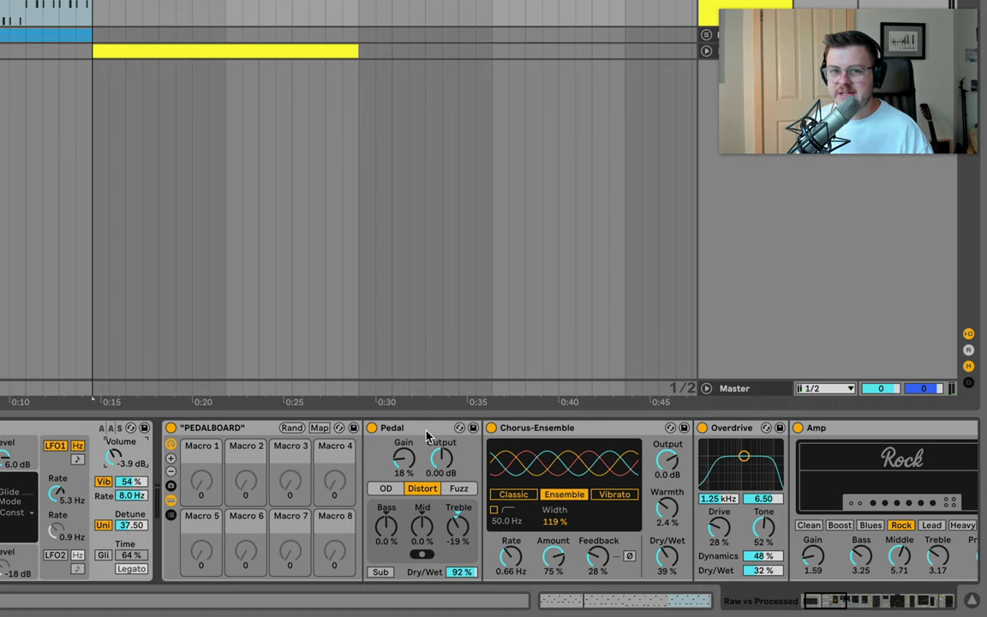
pyautogui.hscroll(3, 426, 435)
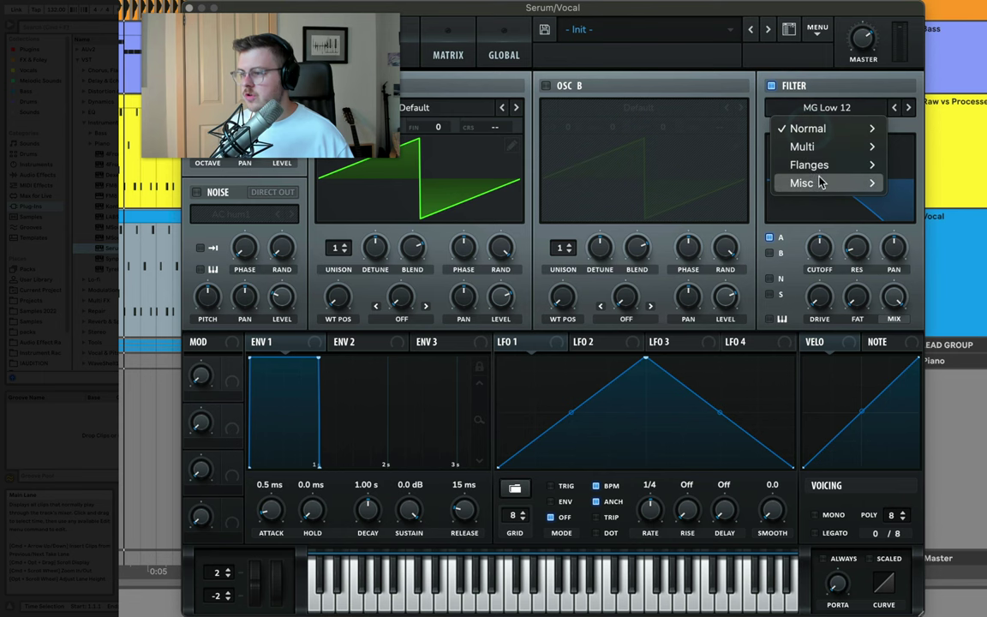
# Pick a filter from the Misc types in Serum on the Vocal track and adjust the filter's FAT control.
pyautogui.moveTo(820, 183)
pyautogui.click(926, 476)
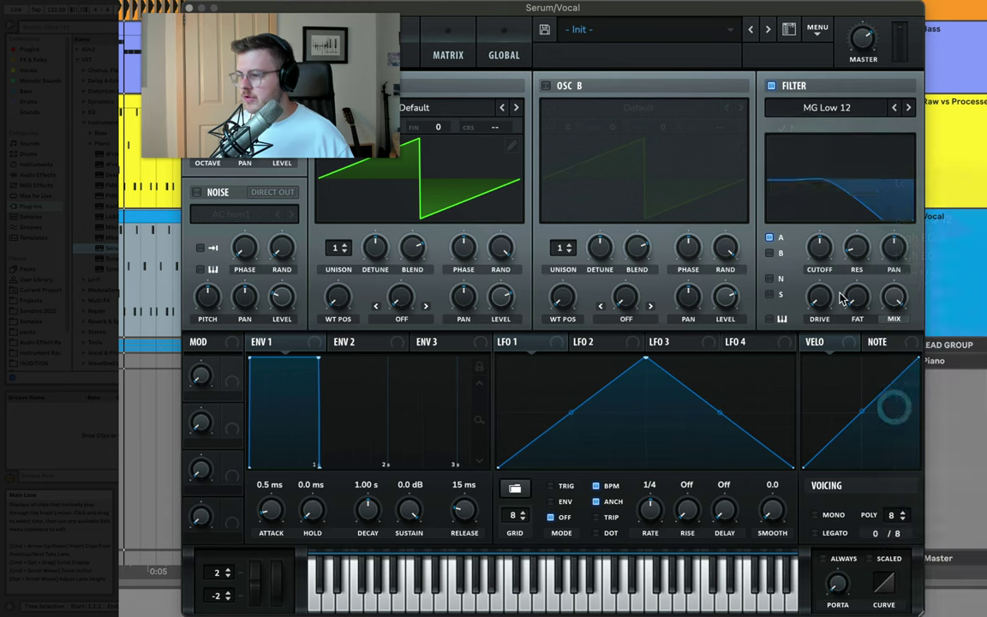
pyautogui.moveTo(857, 295); pyautogui.dragTo(853, 248)
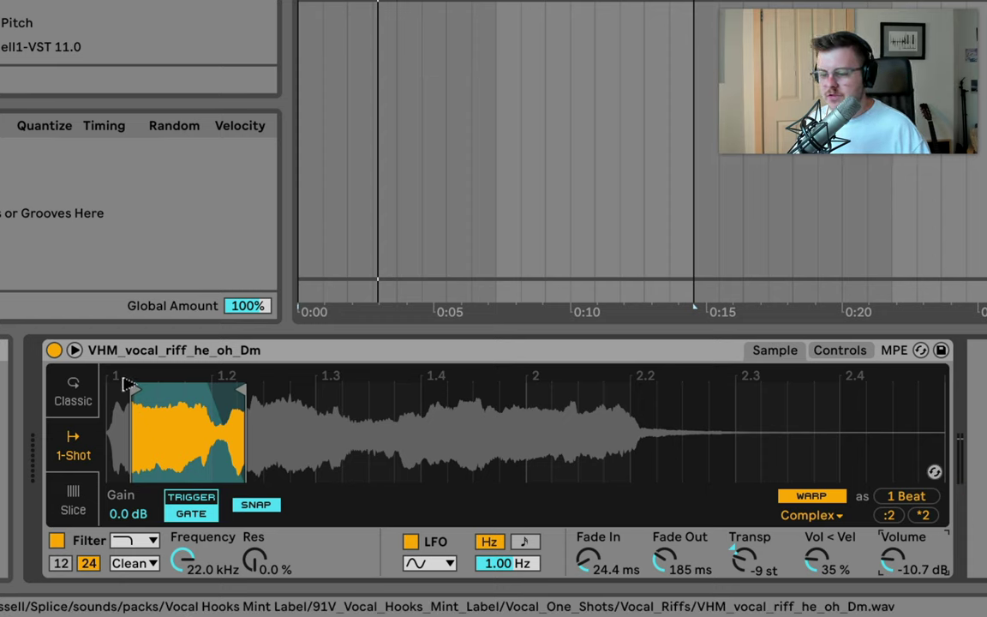
# Try starting the vocal riff sample at its very beginning, and return the start marker to just after the initial consonant.
pyautogui.moveTo(138, 391); pyautogui.dragTo(108, 388)
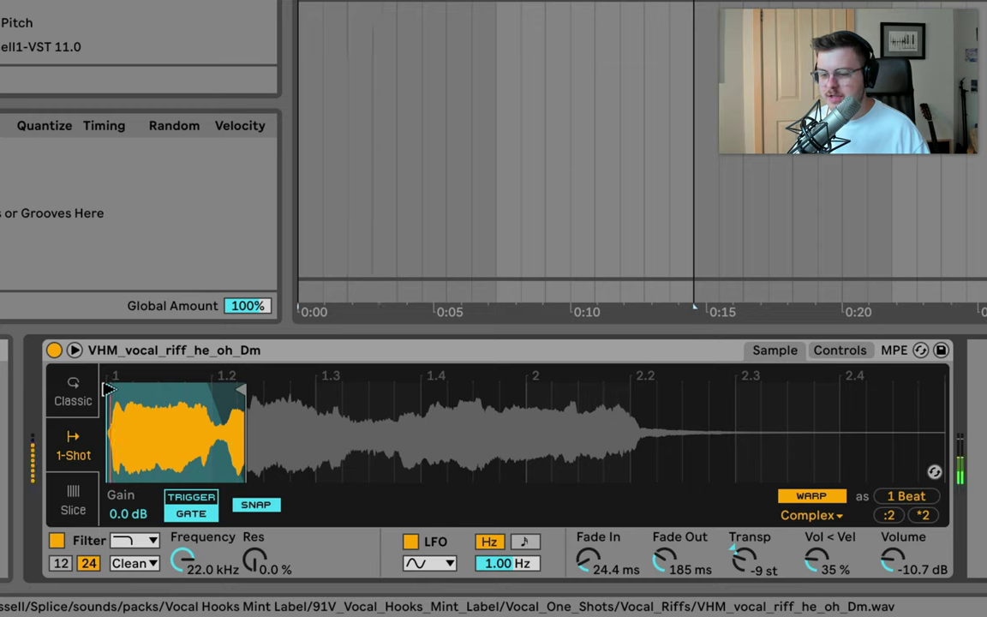
pyautogui.moveTo(108, 388); pyautogui.dragTo(139, 390)
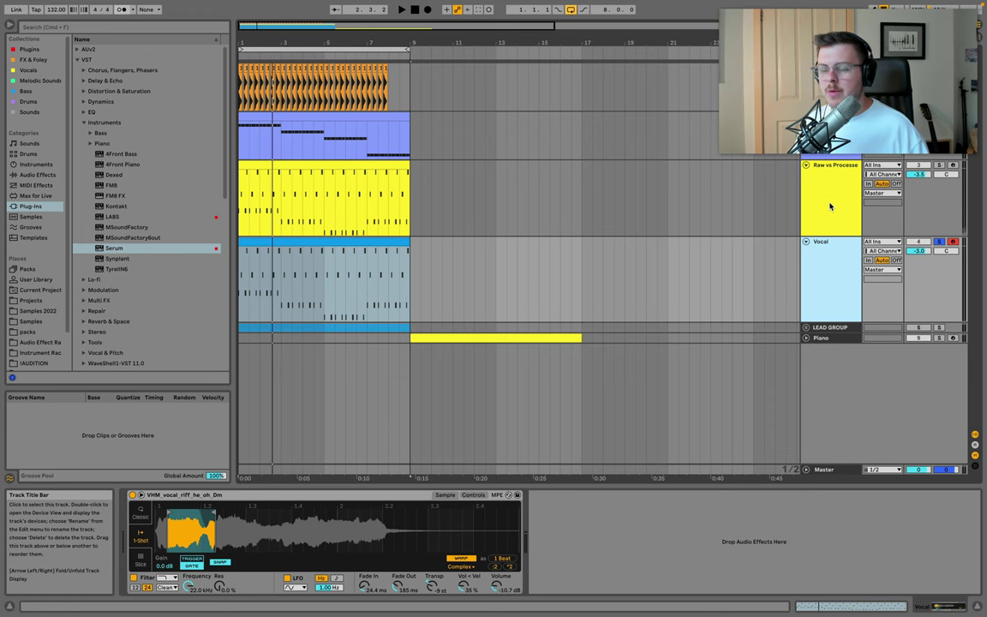
# Copy the PEDALBOARD rack from the Raw vs Processed track, paste it after the sampler on the Vocal track, and start playback.
pyautogui.click(829, 205)
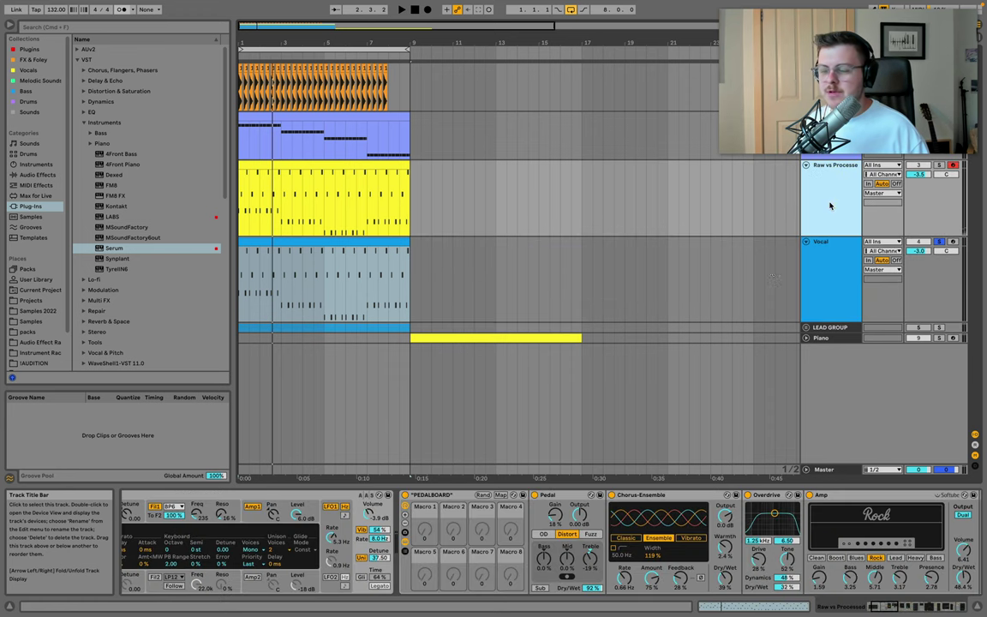
pyautogui.click(836, 281)
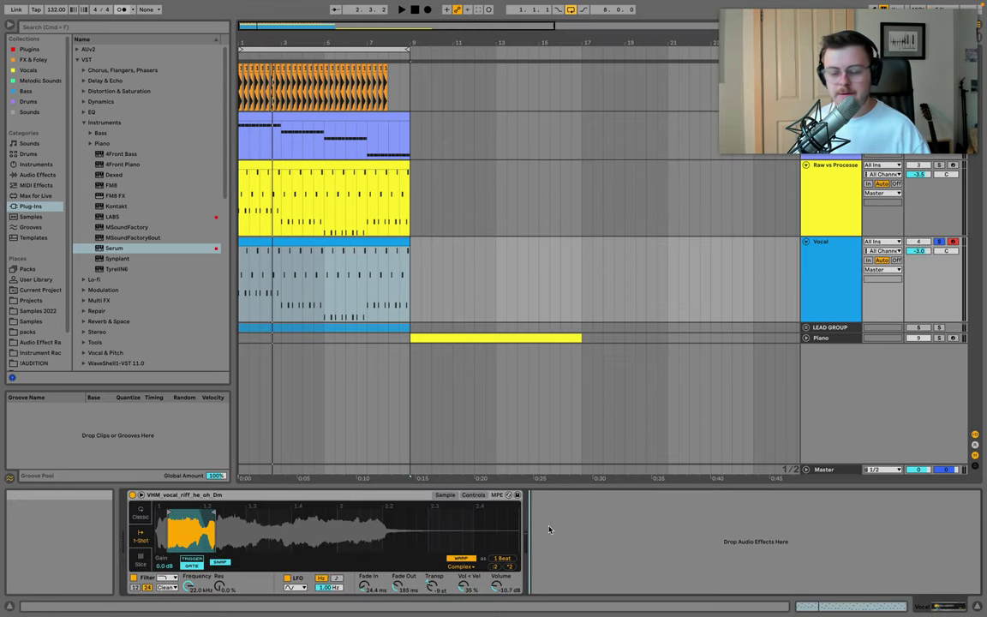
pyautogui.press('super+v')
pyautogui.press('space')
# Lower the vocal sampler's volume to -24.6 dB and turn the bypassed PEDALBOARD rack on the Vocal track back on.
pyautogui.hscroll(-3, 549, 529)
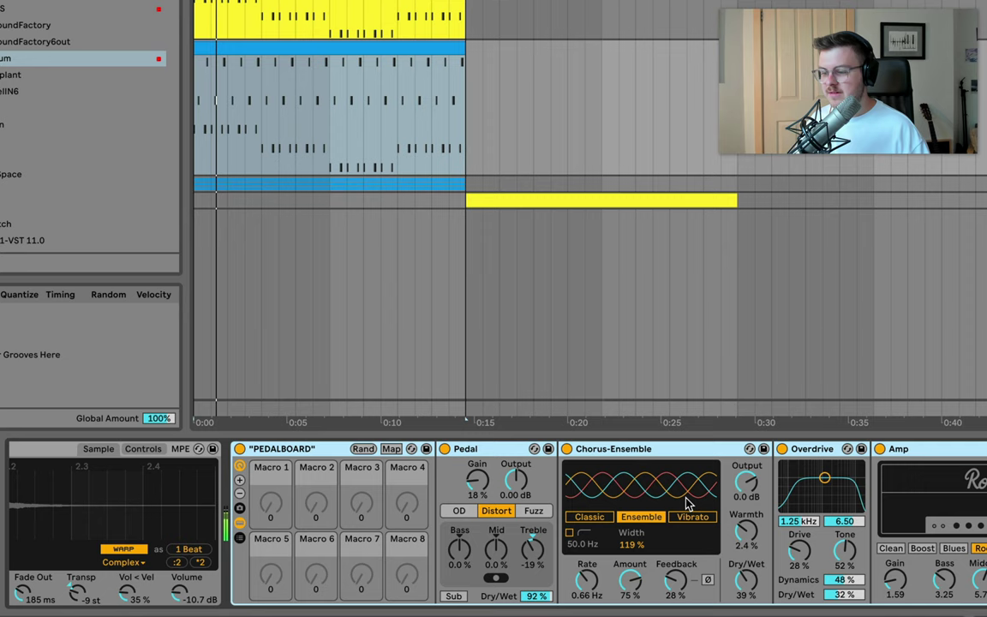
pyautogui.hscroll(-5, 688, 504)
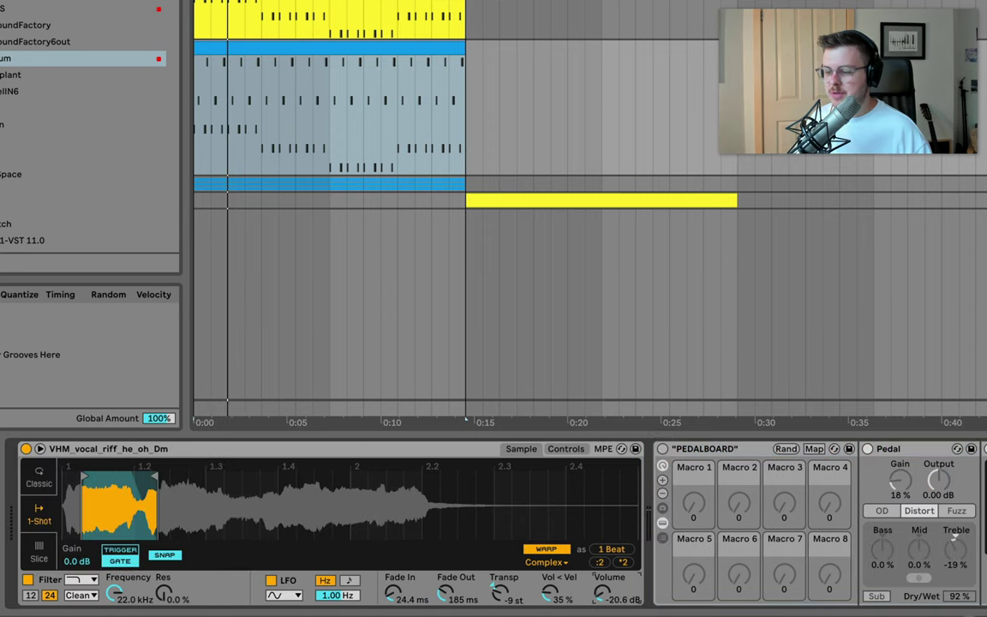
pyautogui.click(662, 449)
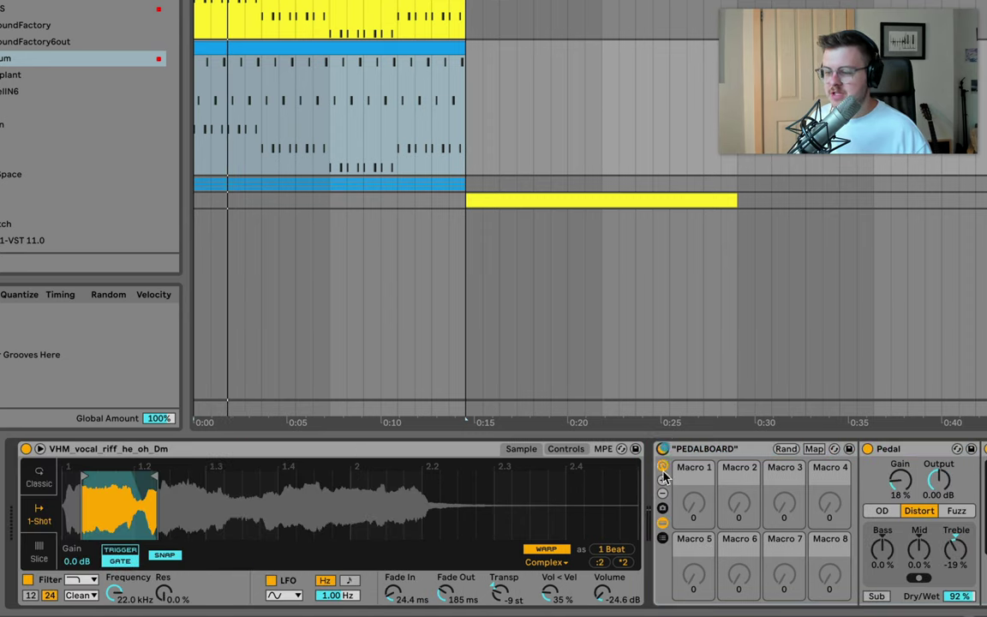
# Lower the vocal sampler's volume to -30.3 dB and bypass the PEDALBOARD rack on the Vocal track.
pyautogui.moveTo(603, 593); pyautogui.dragTo(604, 600)
pyautogui.click(662, 450)
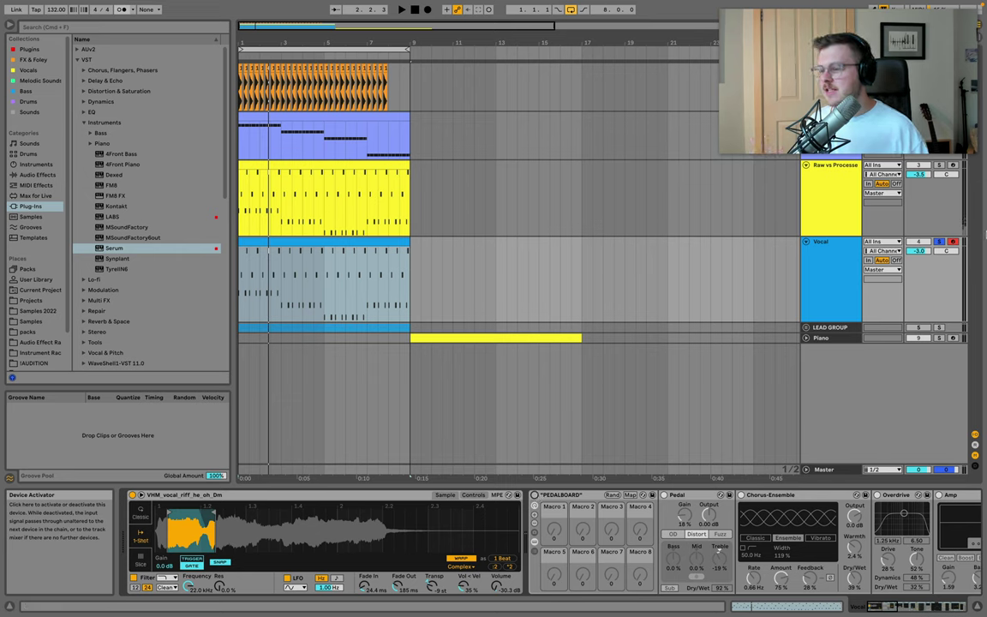
# Play the Raw vs Processed track soloed and compare it with the Vocal track soloed.
pyautogui.click(939, 168)
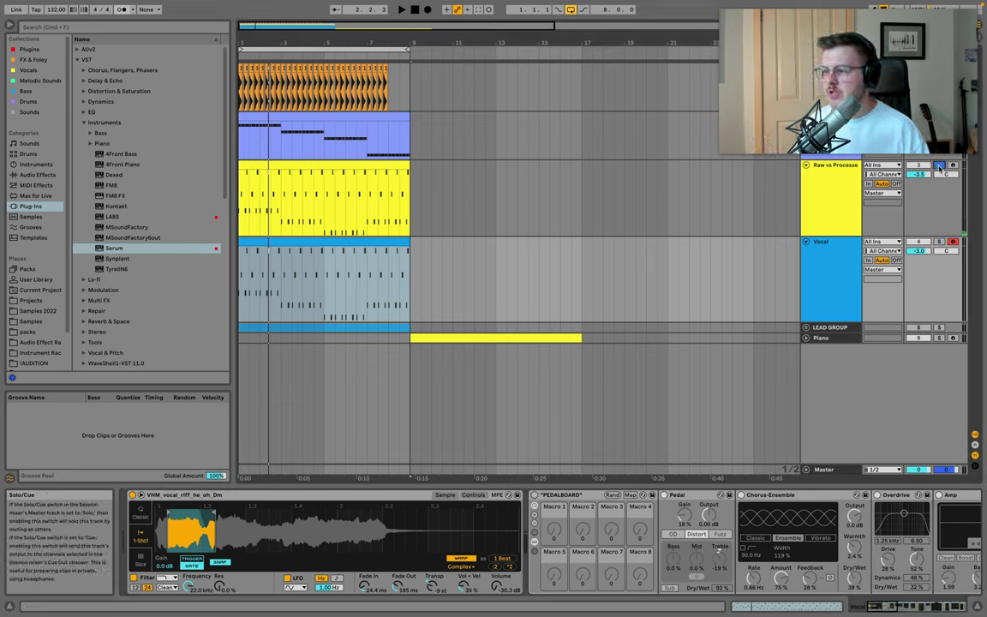
pyautogui.press('space')
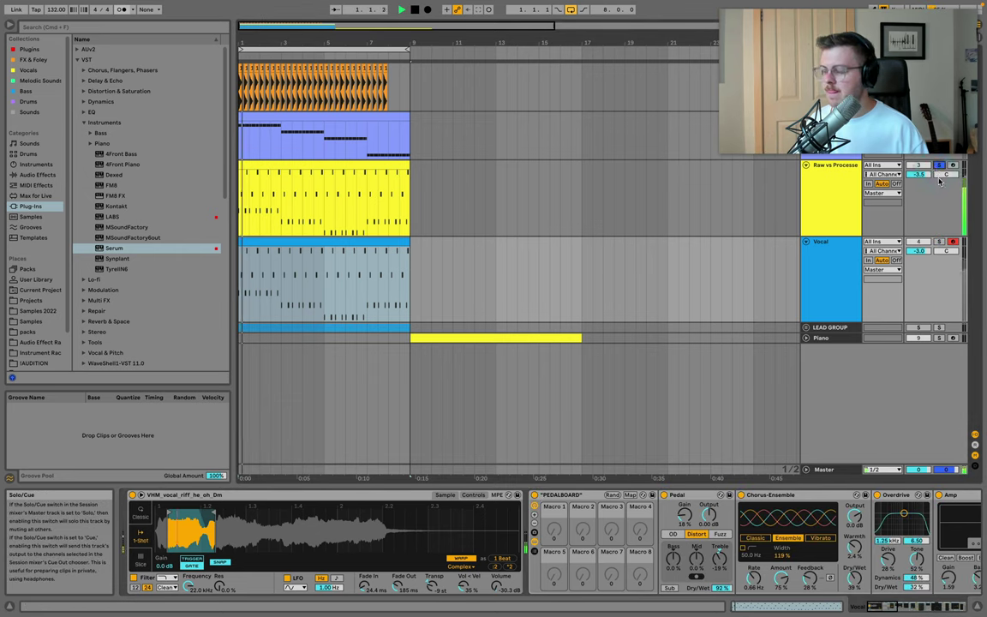
pyautogui.click(939, 243)
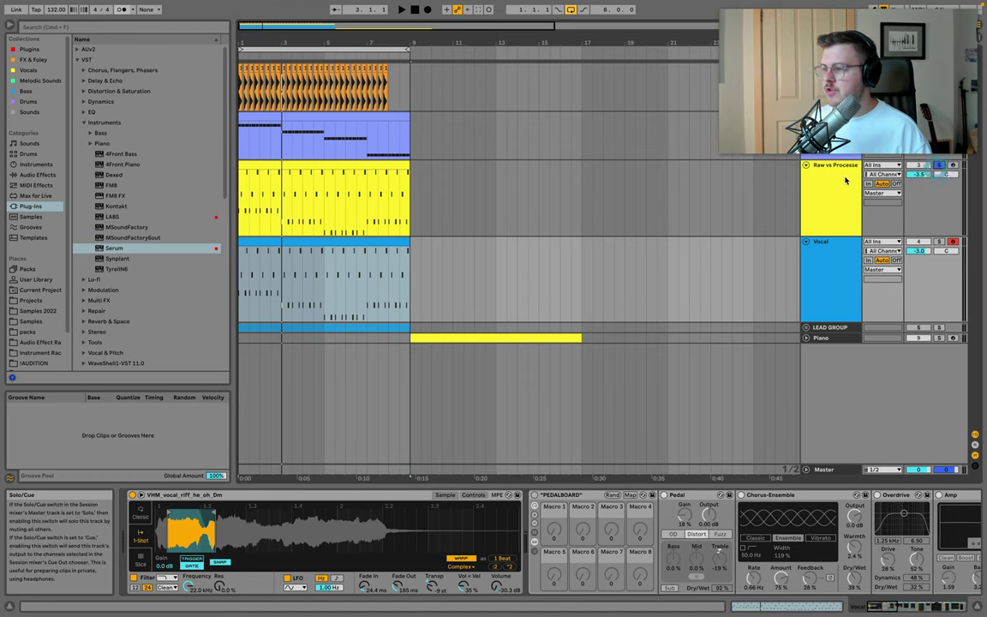
# Turn on the bypassed Auto Pan in the Raw vs Processed track's effects chain.
pyautogui.click(844, 176)
pyautogui.hscroll(8, 768, 520)
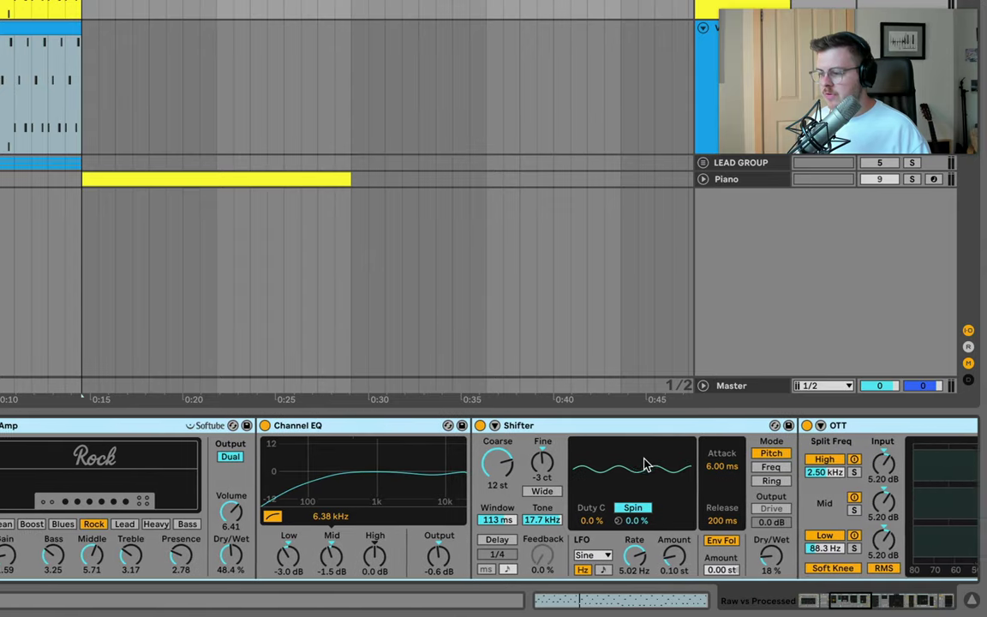
pyautogui.hscroll(10, 640, 467)
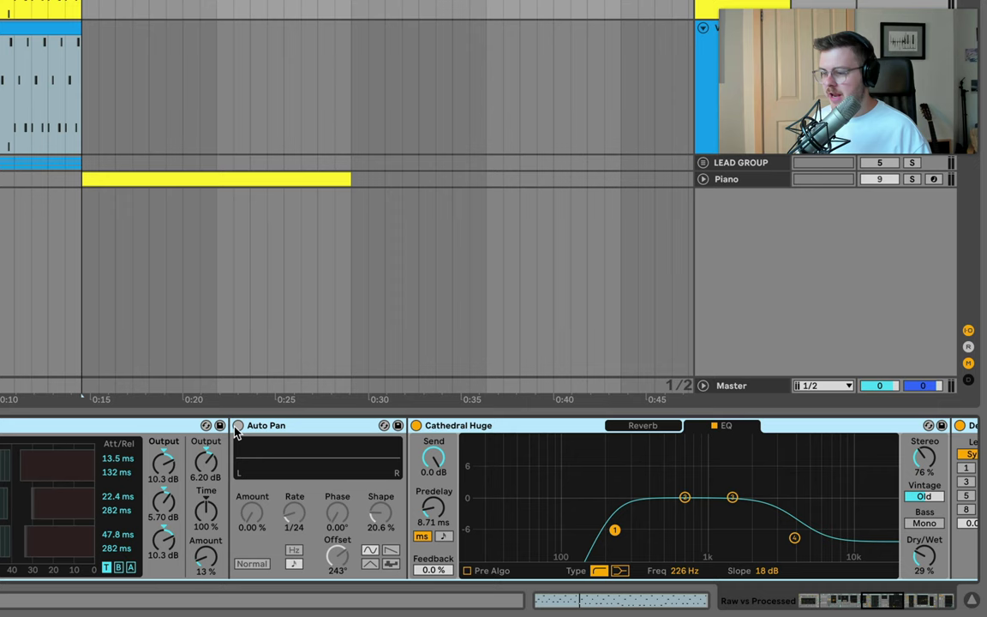
pyautogui.click(238, 426)
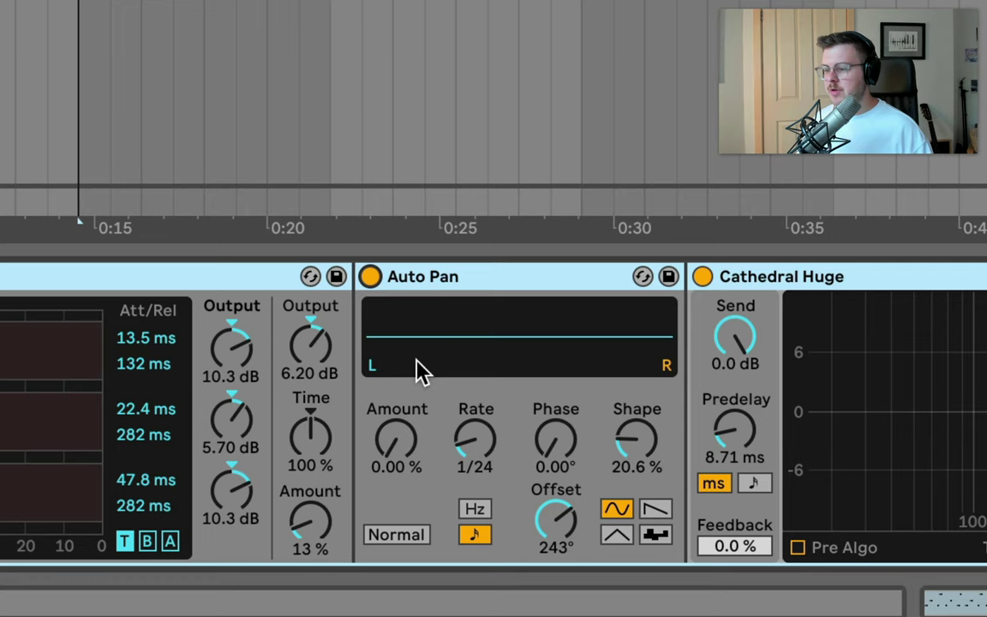
# Try out the Auto Pan's Amount and Phase controls on the Raw vs Processed track and audition the result.
pyautogui.click(390, 446)
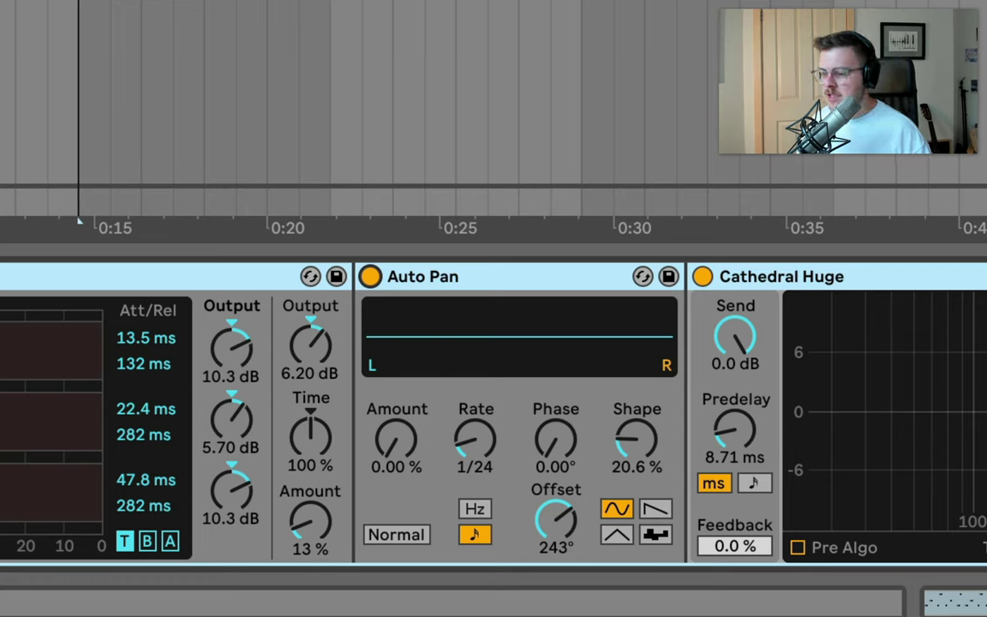
pyautogui.click(557, 440)
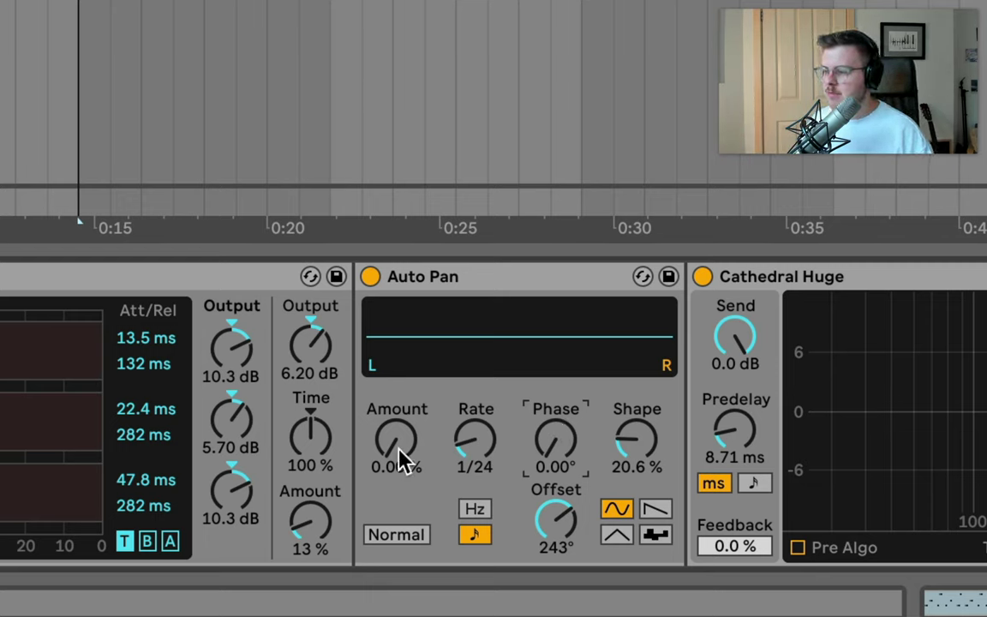
pyautogui.moveTo(396, 455)
pyautogui.mouseDown()
pyautogui.moveTo(395, 369)
pyautogui.moveTo(396, 454)
pyautogui.mouseUp()
pyautogui.press('space')
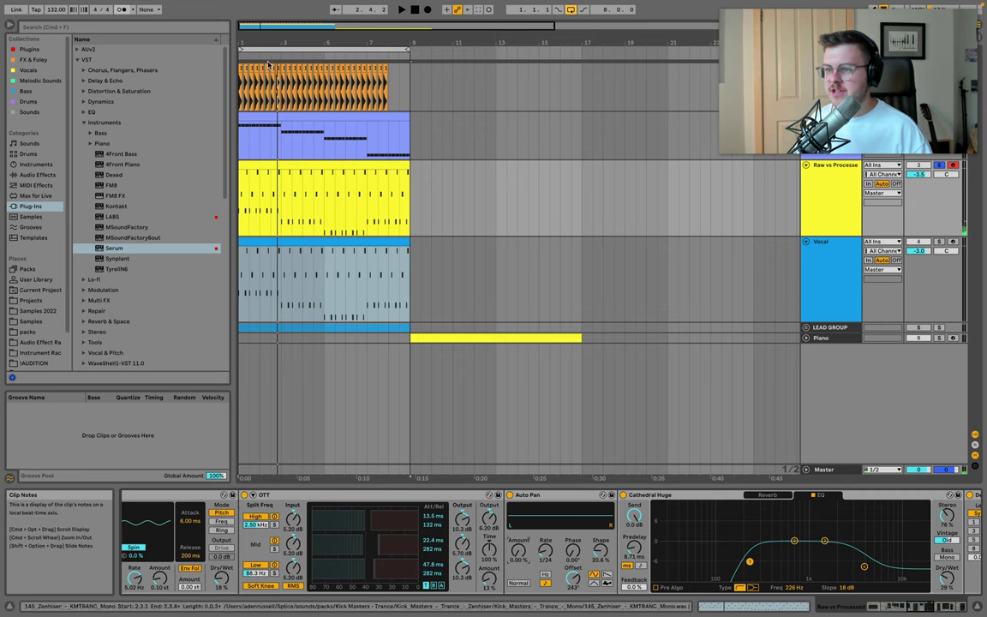
# Draw 100% Auto Pan Amount automation blocks at the ends of bars 2, 4, 6 and 8 on the Raw vs Processed track.
pyautogui.moveTo(266, 42); pyautogui.dragTo(281, 94)
pyautogui.moveTo(315, 41); pyautogui.dragTo(359, 41)
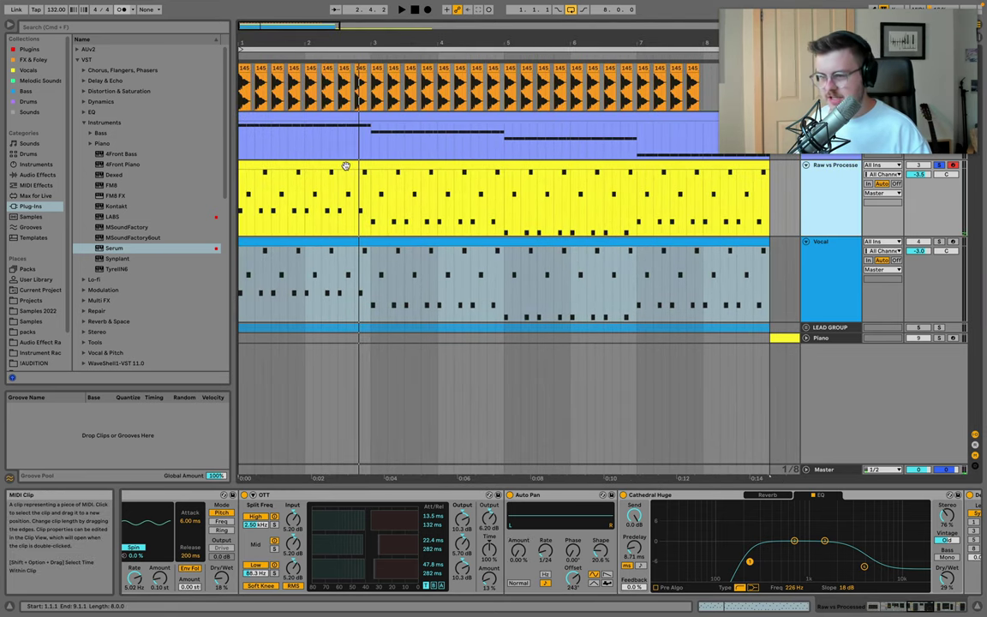
pyautogui.press('a')
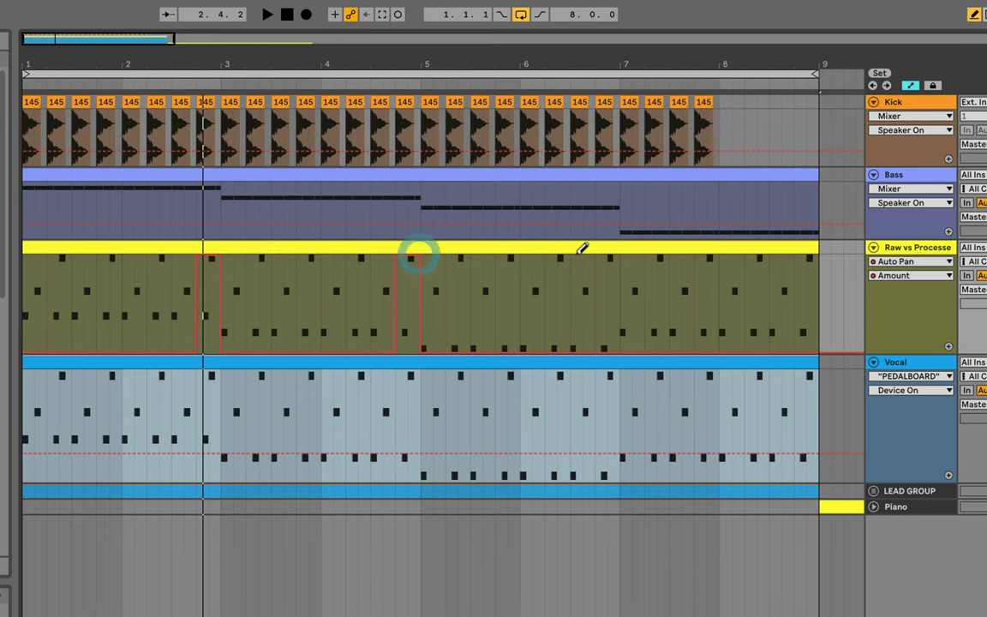
pyautogui.click(607, 257)
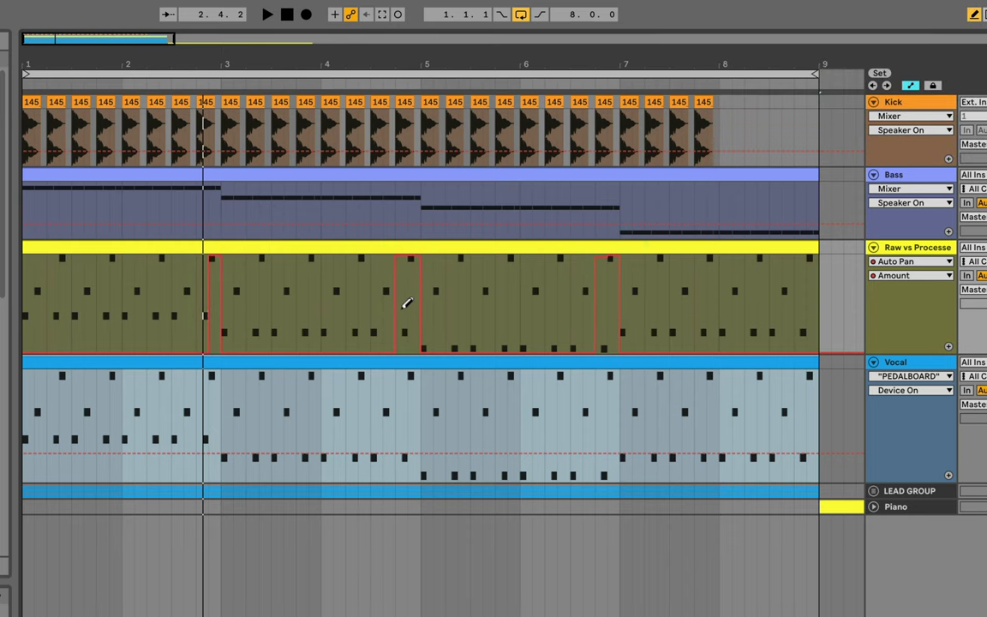
pyautogui.click(808, 257)
pyautogui.click(180, 82)
pyautogui.click(153, 81)
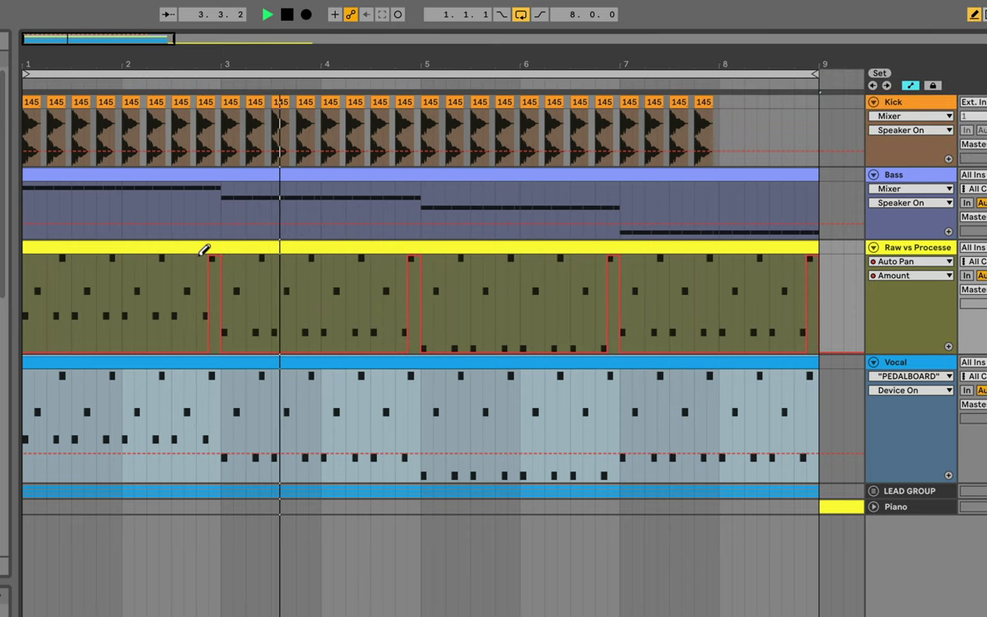
# Widen the Auto Pan Amount automation blocks at the ends of bars 2, 4 and 6 to a full beat.
pyautogui.click(203, 255)
pyautogui.click(155, 81)
pyautogui.click(601, 257)
pyautogui.click(401, 256)
# Turn the abrupt starts of the Auto Pan Amount automation blocks into curved ramps up to 100% and audition them.
pyautogui.press('b')
pyautogui.click(197, 256)
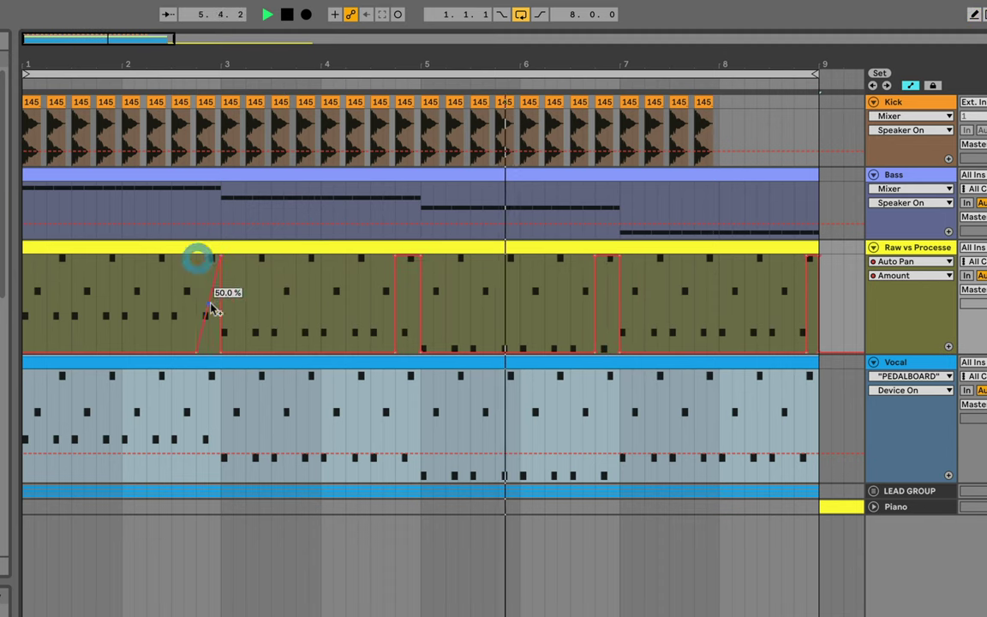
pyautogui.keyDown('alt'); pyautogui.moveTo(209, 306); pyautogui.dragTo(184, 257); pyautogui.keyUp('alt')
pyautogui.click(594, 256)
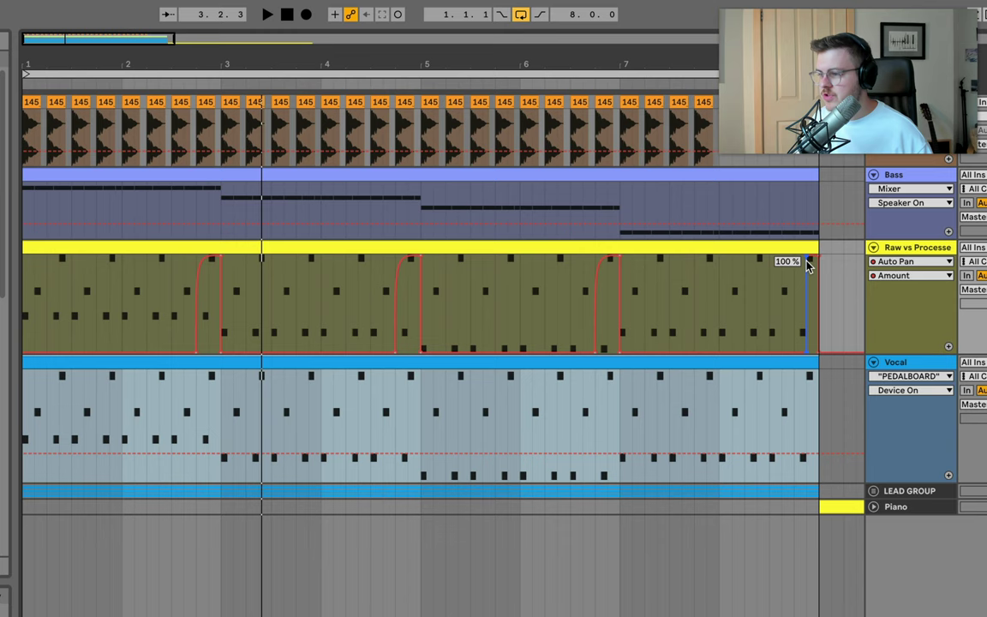
pyautogui.click(181, 81)
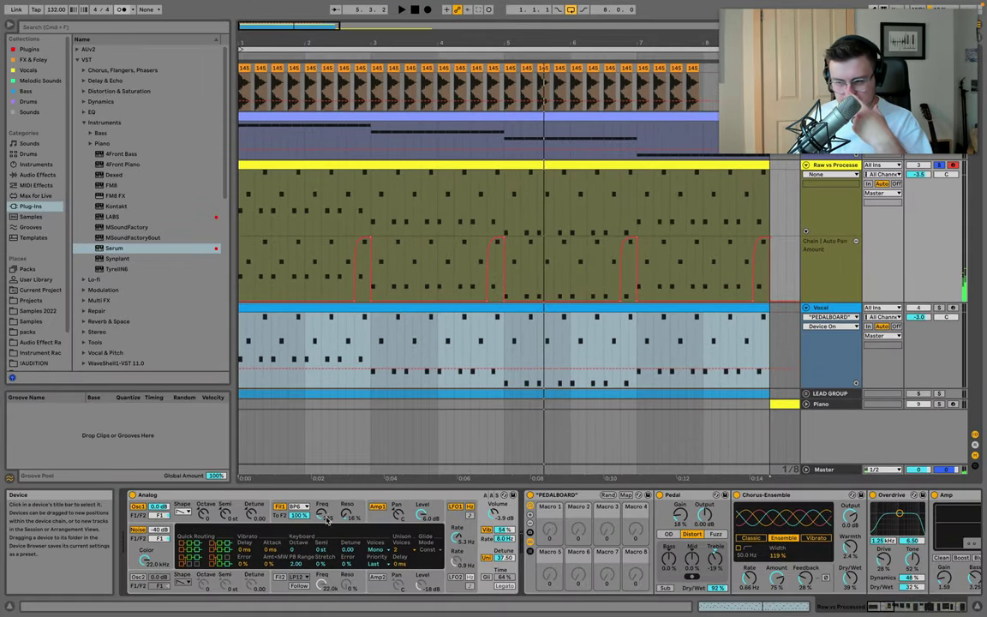
# Adjust Analog's first filter frequency and bend its rising Vib Amount automation over bars 7 and 8 into a curve.
pyautogui.click(332, 511)
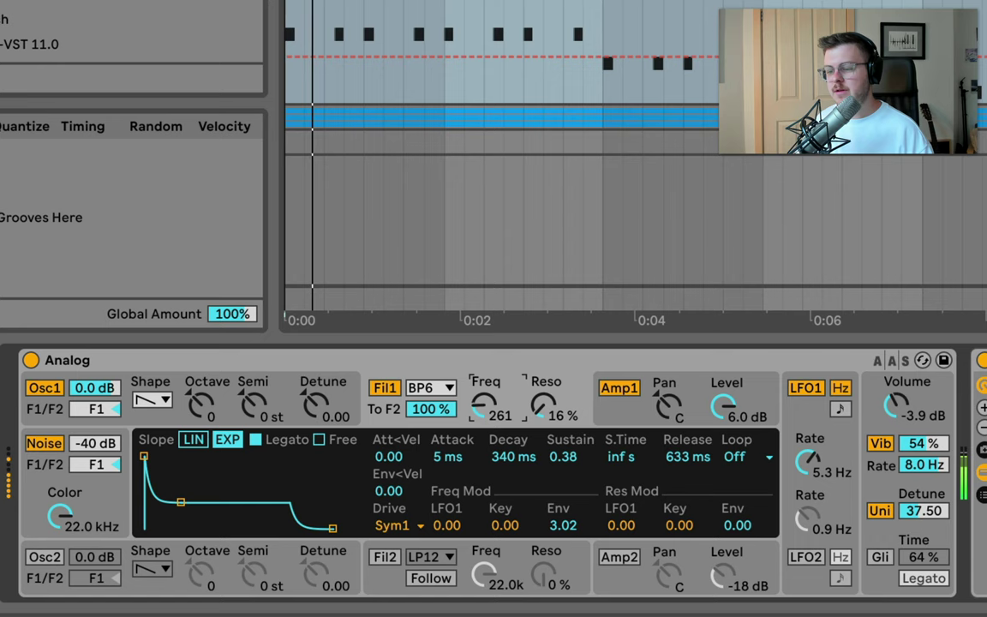
pyautogui.moveTo(477, 415)
pyautogui.mouseDown()
pyautogui.moveTo(477, 364)
pyautogui.moveTo(477, 415)
pyautogui.mouseUp()
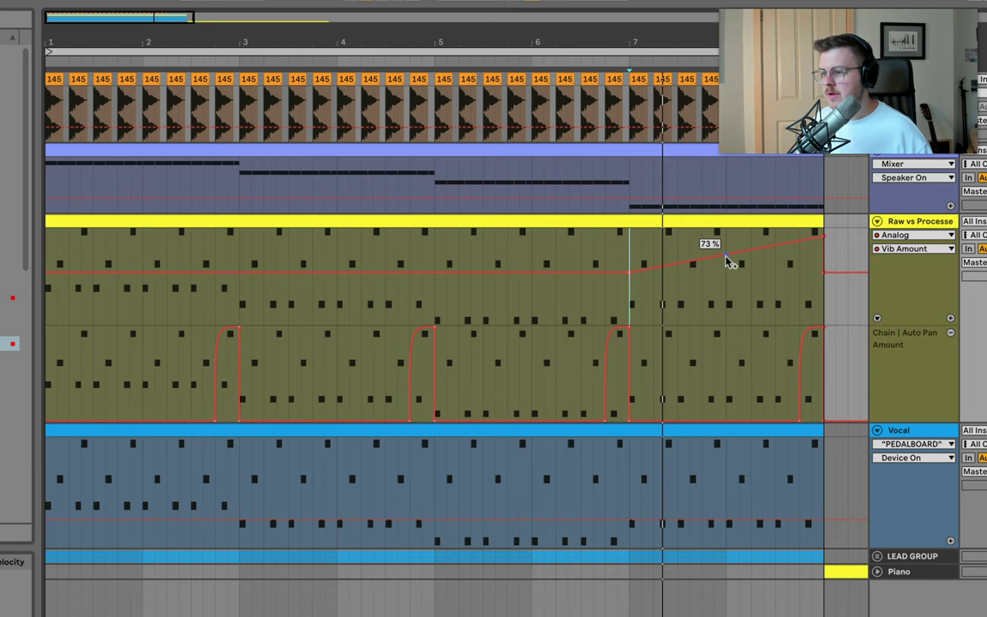
pyautogui.keyDown('alt'); pyautogui.moveTo(727, 255); pyautogui.dragTo(726, 267); pyautogui.keyUp('alt')
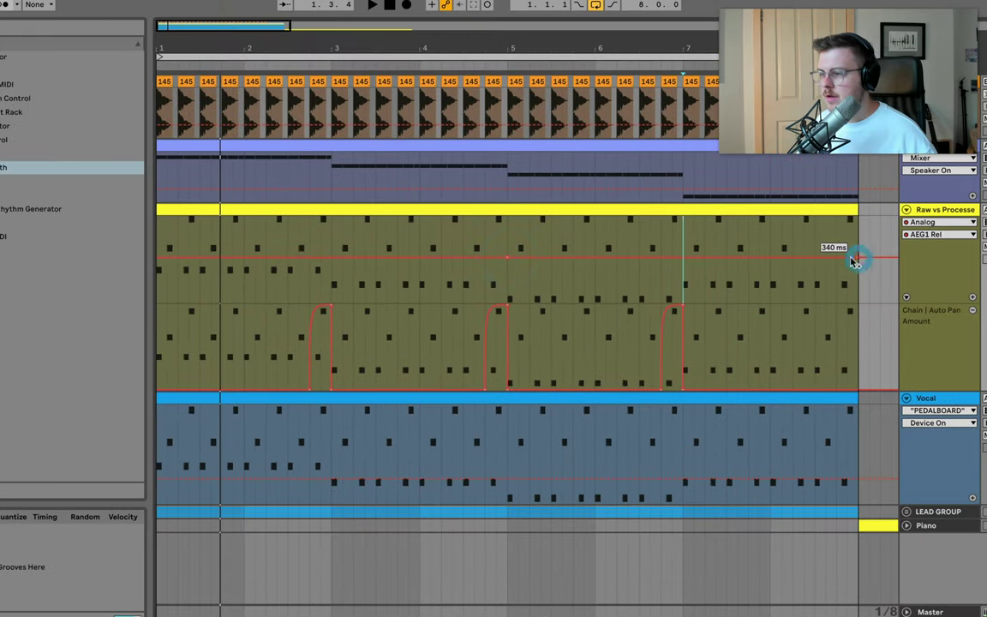
# Automate Analog's AEG1 Rel to rise to 1000 ms by the end of bar 8, lower its starting point, and play from bar 1.
pyautogui.moveTo(854, 261); pyautogui.dragTo(852, 247)
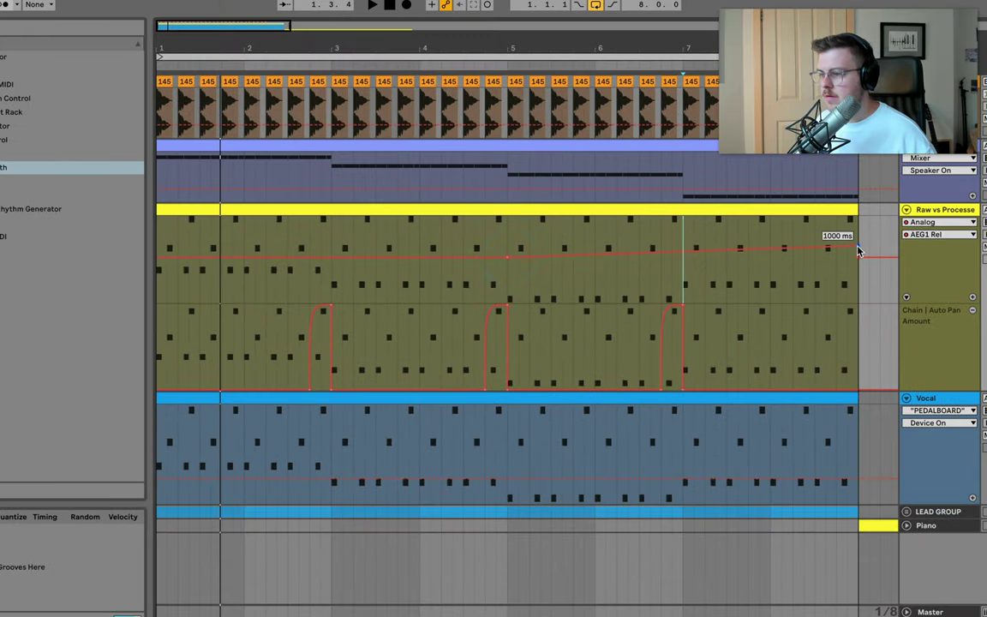
pyautogui.press('space')
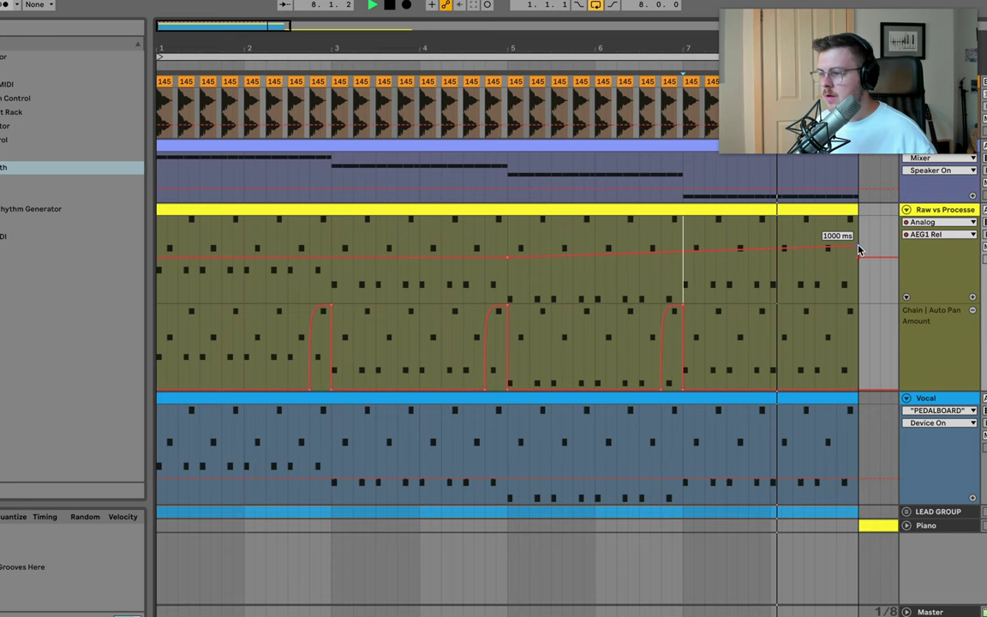
pyautogui.moveTo(158, 256); pyautogui.dragTo(158, 260)
pyautogui.press('space')
pyautogui.click(160, 244)
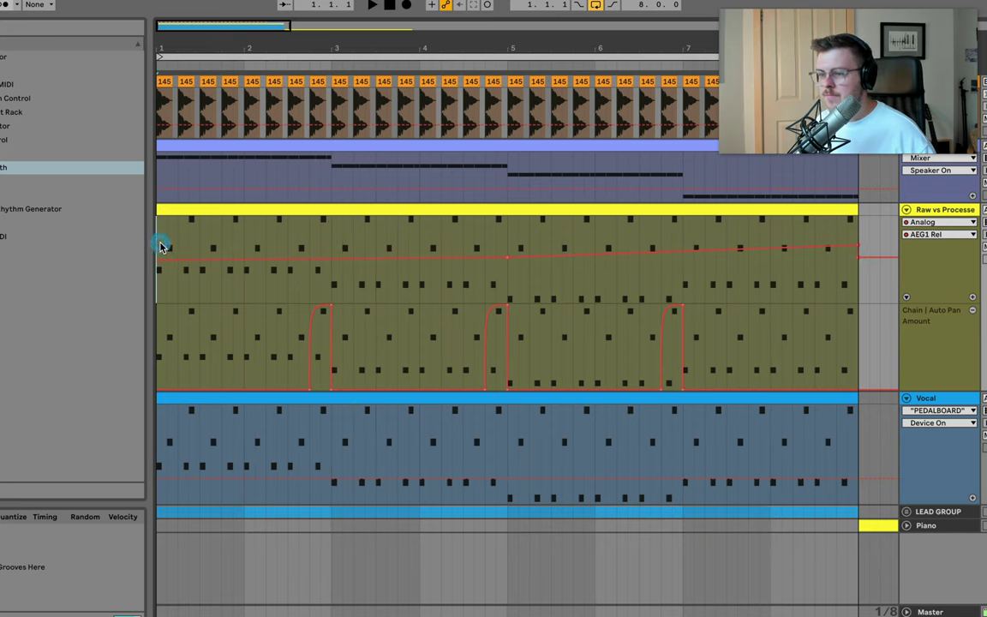
pyautogui.press('space')
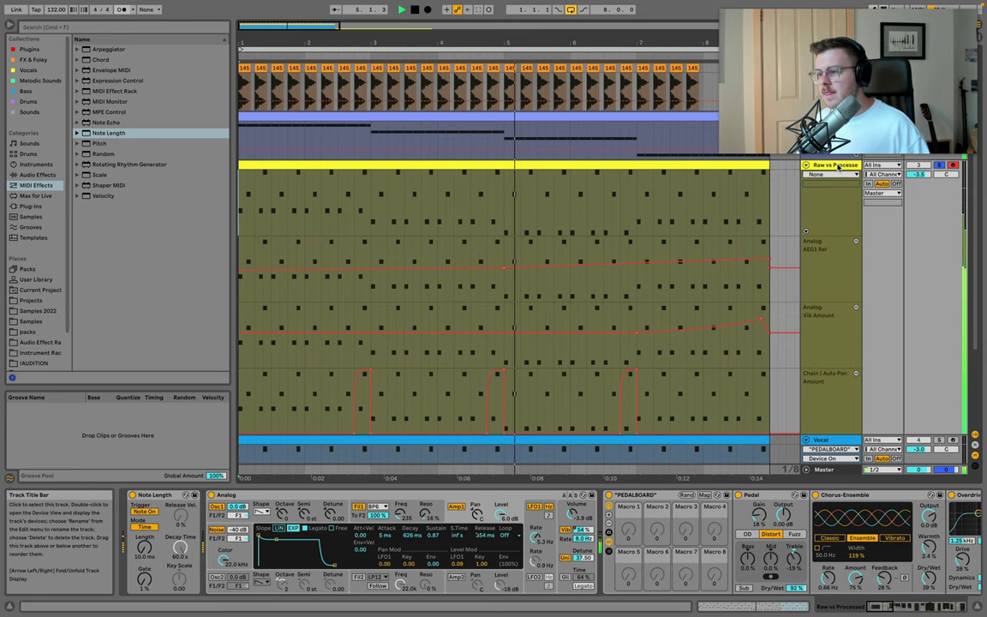
# Solo the Vocal track during playback and lower its track volume to -3.8 dB.
pyautogui.scroll(-2, 828, 214)
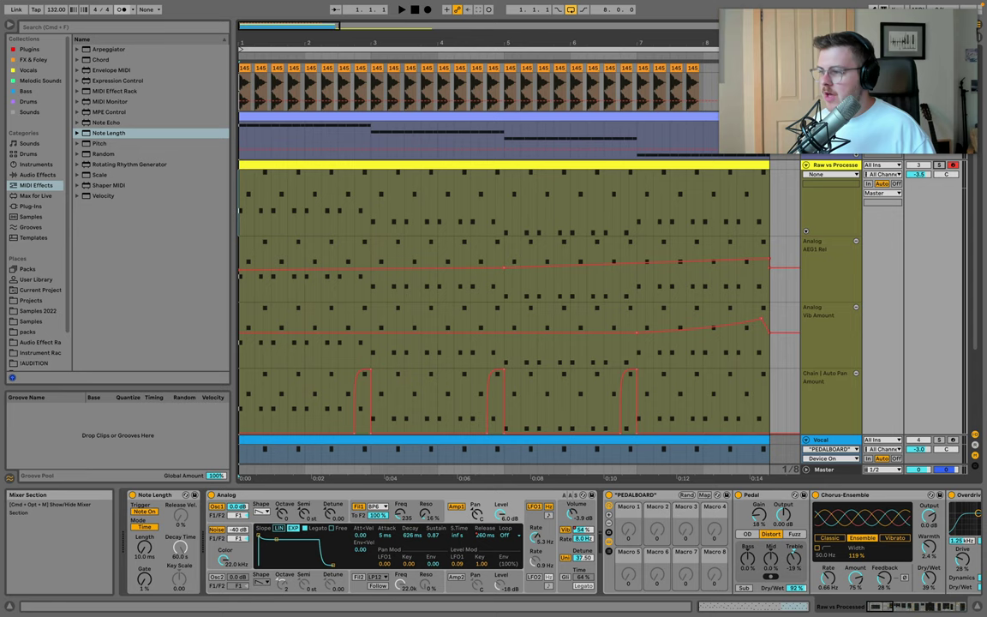
pyautogui.scroll(-3, 927, 160)
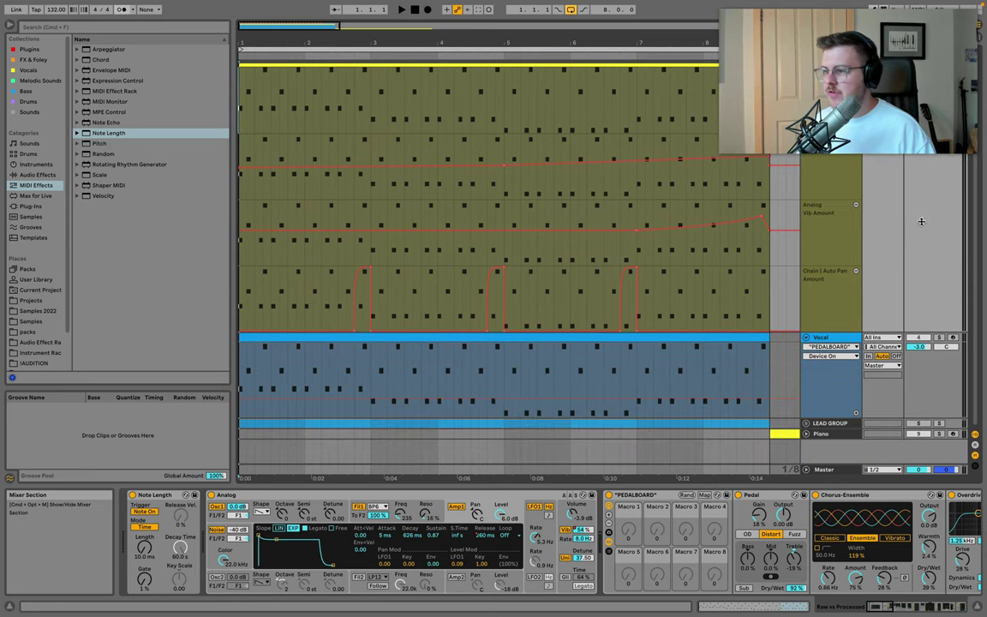
pyautogui.press('space')
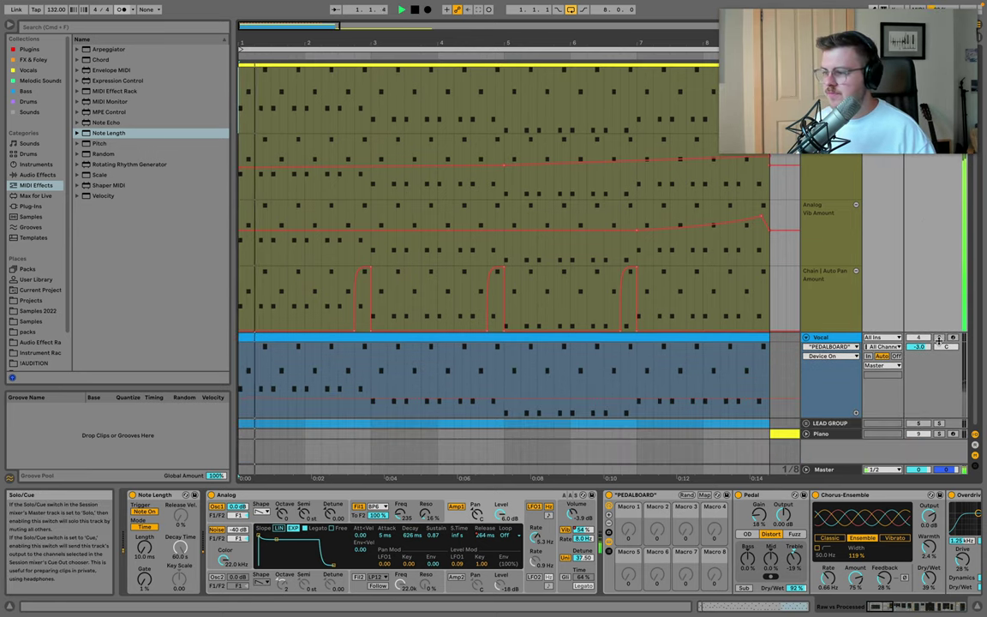
pyautogui.click(939, 339)
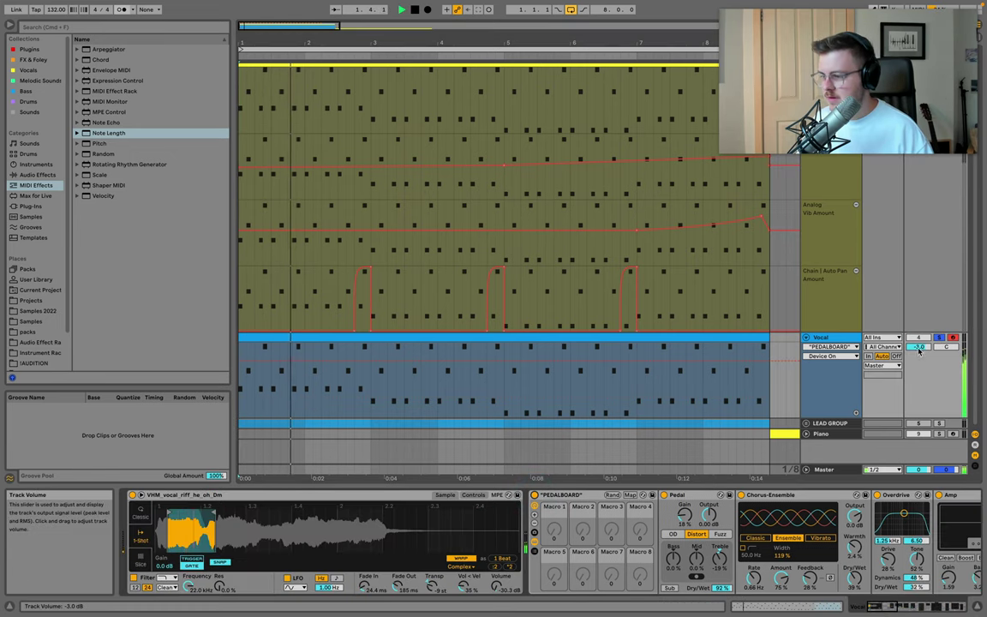
pyautogui.moveTo(918, 347); pyautogui.dragTo(879, 436)
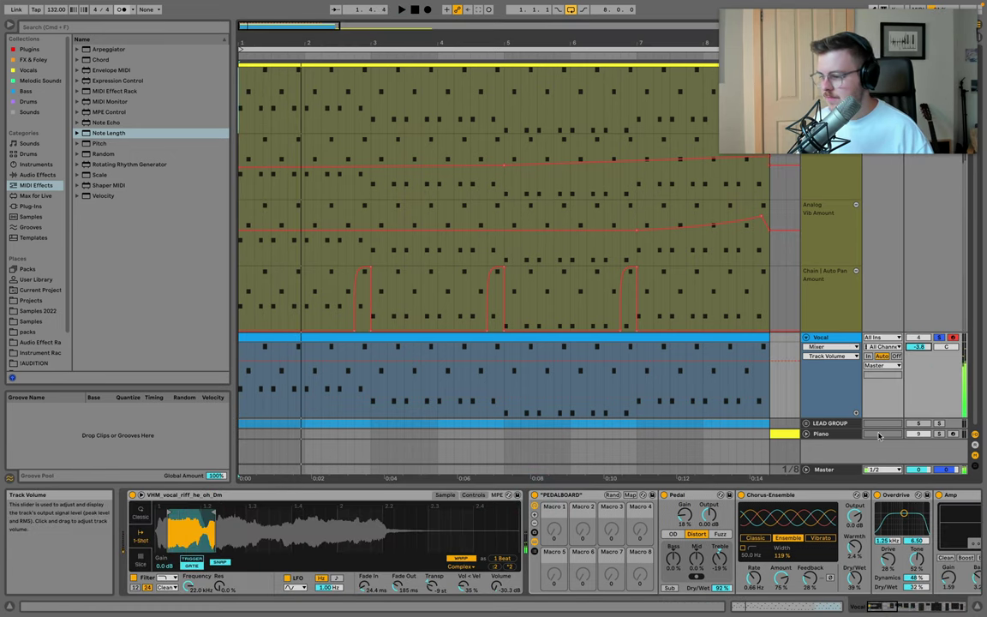
# Lower the vocal sampler's volume to -33.7 dB and solo the Vocal track during playback.
pyautogui.scroll(2, 879, 436)
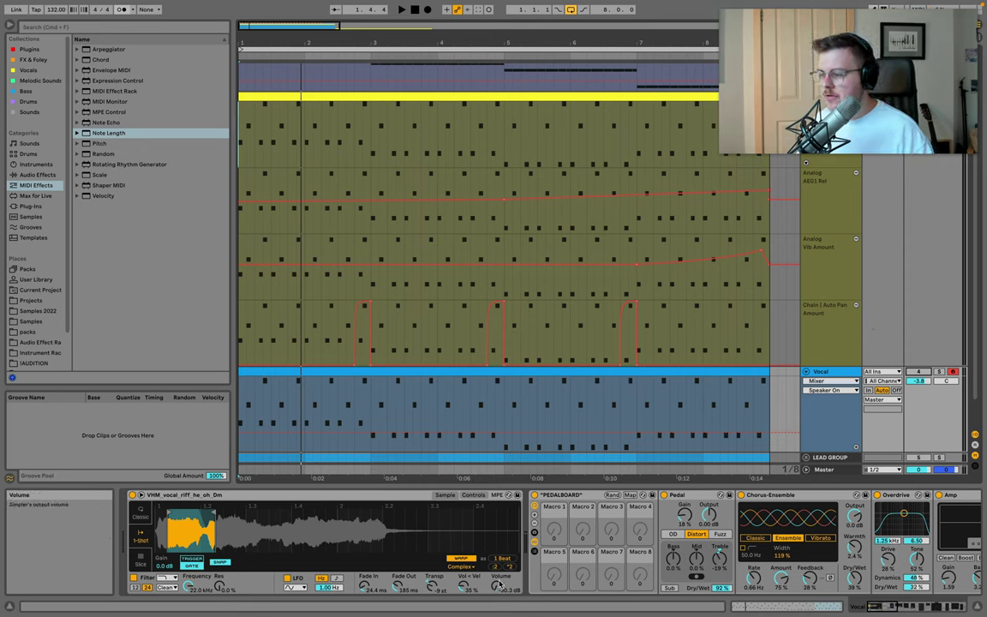
pyautogui.moveTo(501, 583); pyautogui.dragTo(501, 588)
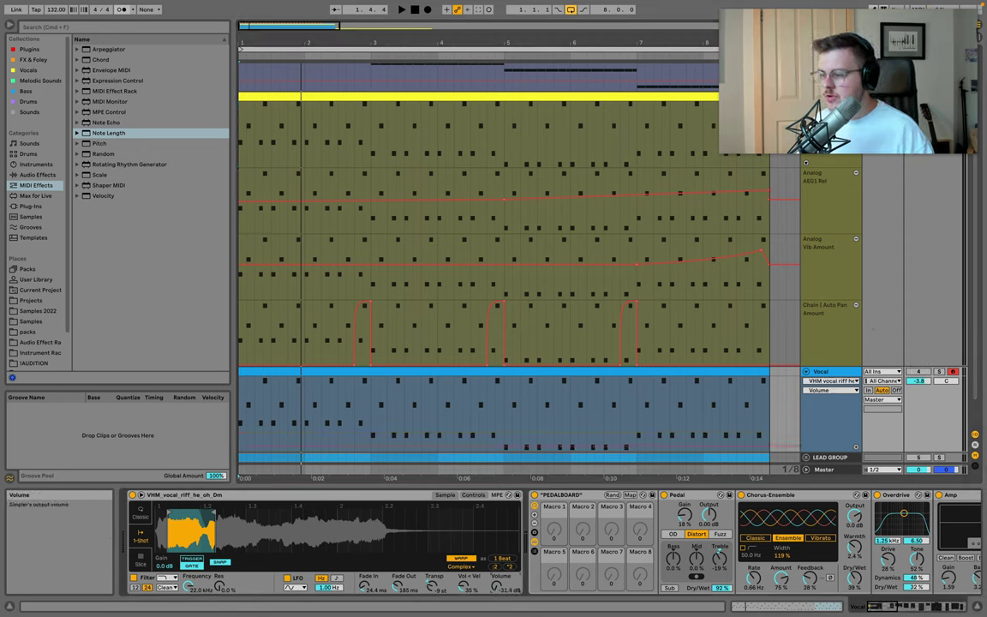
pyautogui.press('space')
pyautogui.click(940, 372)
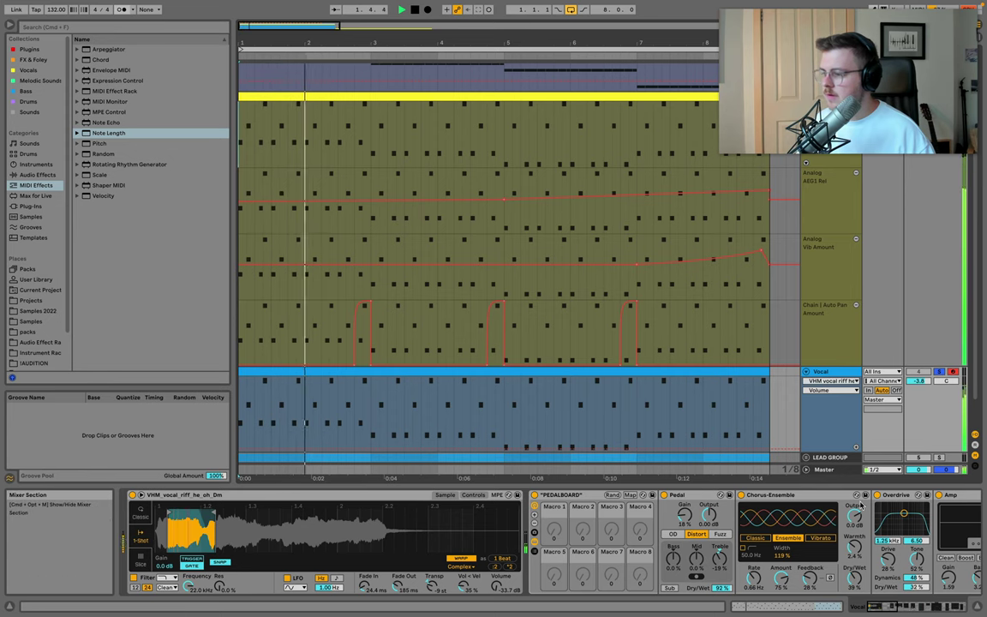
# Stop playback and lower the Shifter's dry/wet on the Vocal track to 9.5%.
pyautogui.press('space')
pyautogui.hscroll(10, 401, 568)
pyautogui.hscroll(-2, 444, 576)
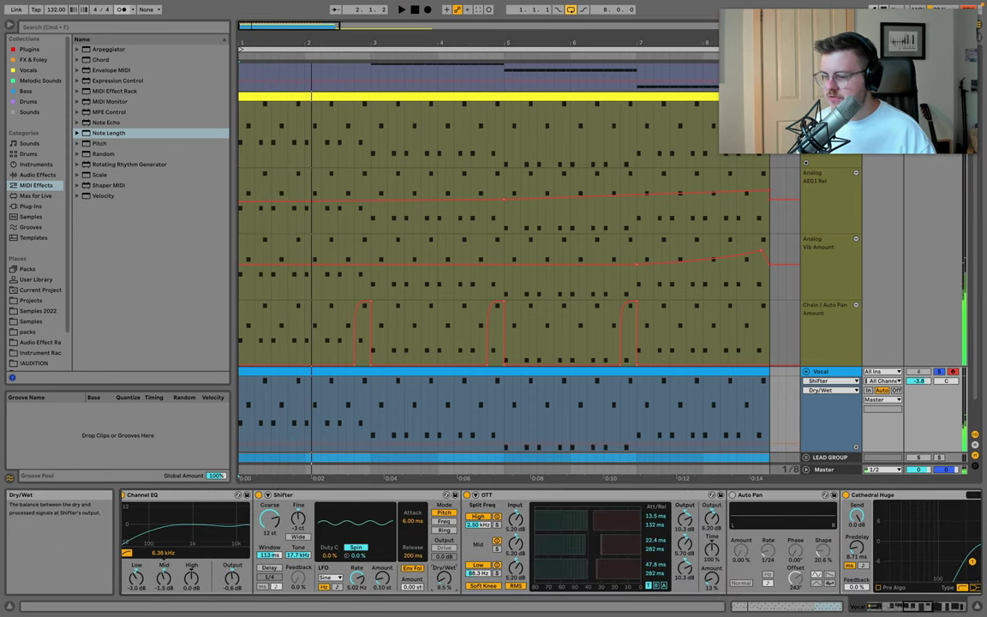
# Switch the Vocal track's Pedal to Fuzz with adjusted gain, and raise the Overdrive's drive to 40%.
pyautogui.press('space')
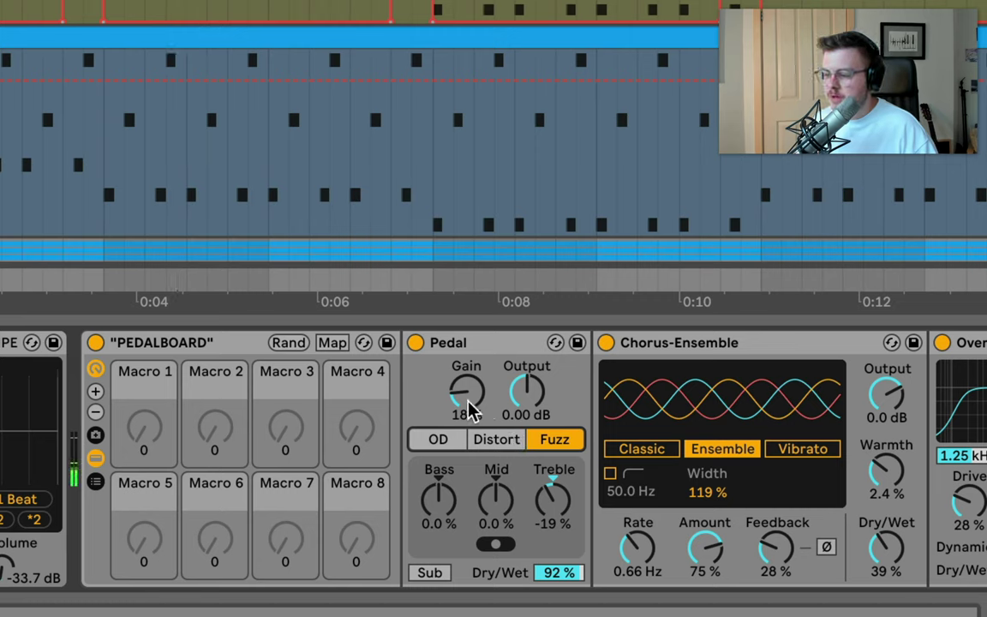
pyautogui.moveTo(450, 412); pyautogui.dragTo(449, 386)
pyautogui.moveTo(968, 502); pyautogui.dragTo(968, 486)
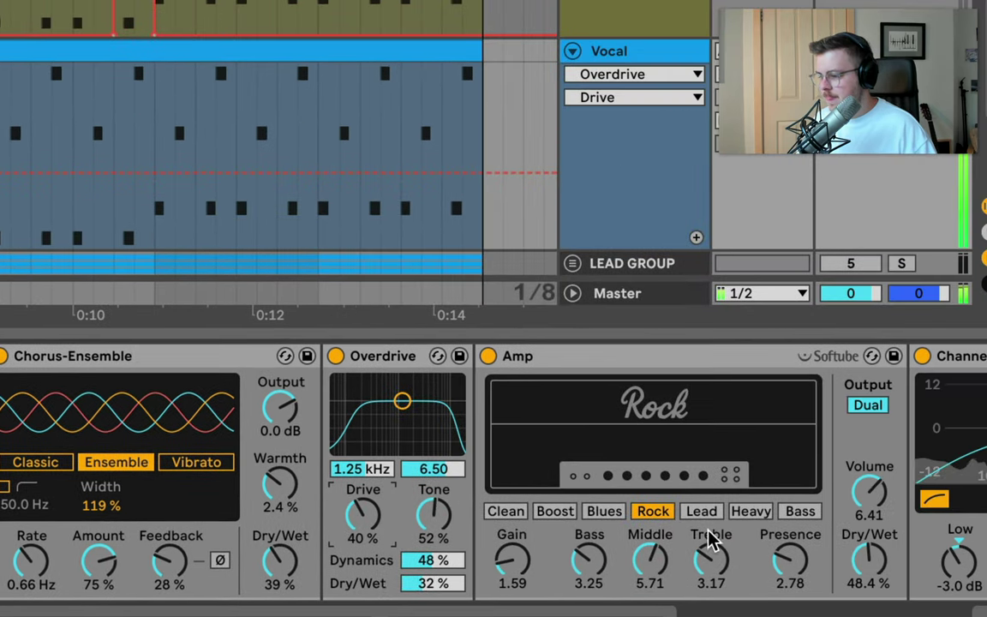
# Audition other amp models on the Vocal track's Amp, including Blues, and settle on Heavy.
pyautogui.click(699, 512)
pyautogui.click(605, 514)
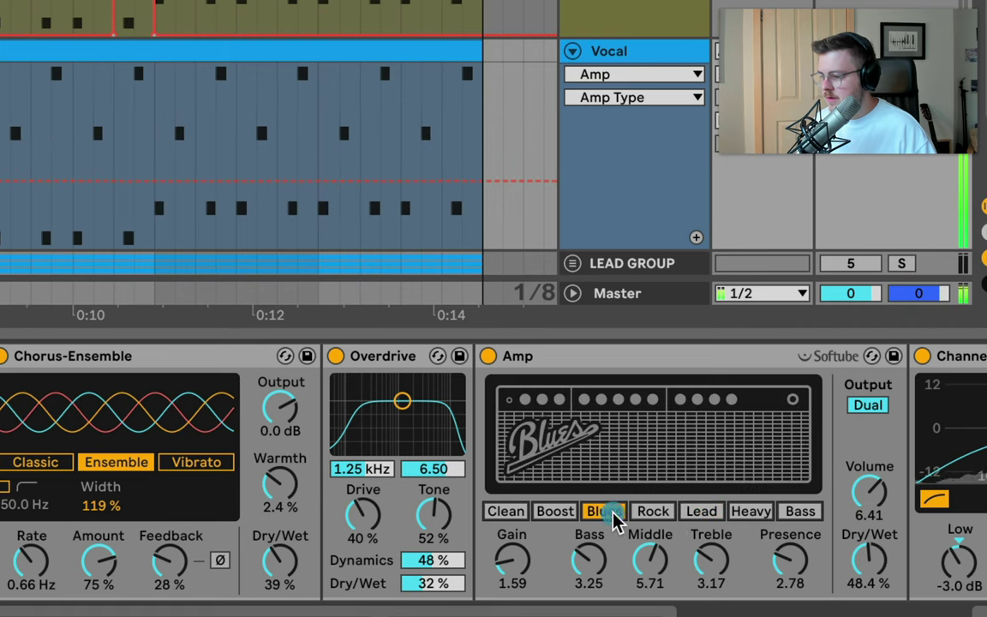
pyautogui.click(561, 515)
pyautogui.click(751, 511)
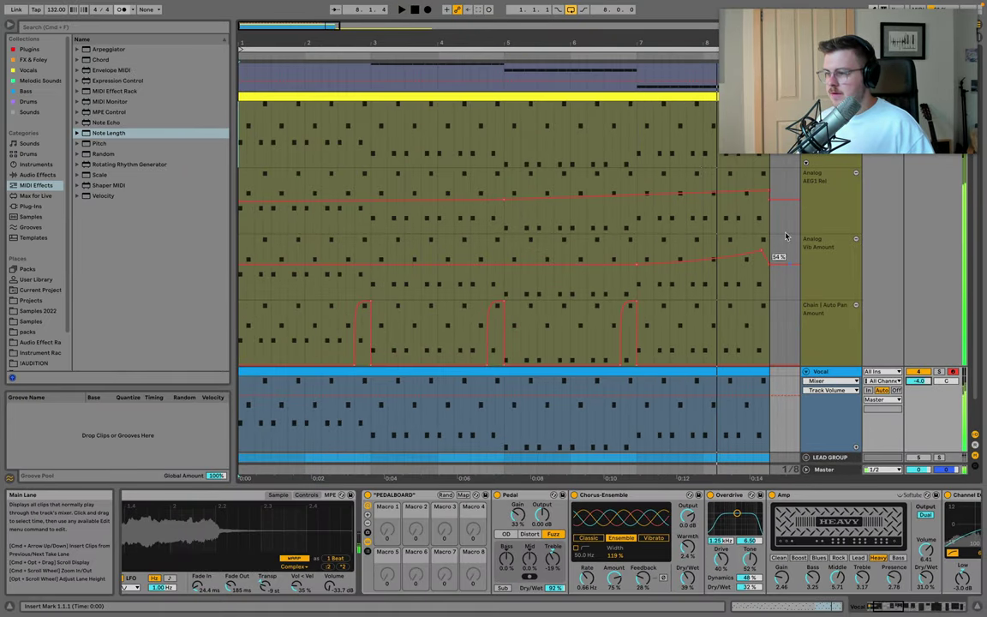
# Bring up the Brass Layer track's MIDI clip, transpose all its notes down one octave, and start playback.
pyautogui.click(827, 163)
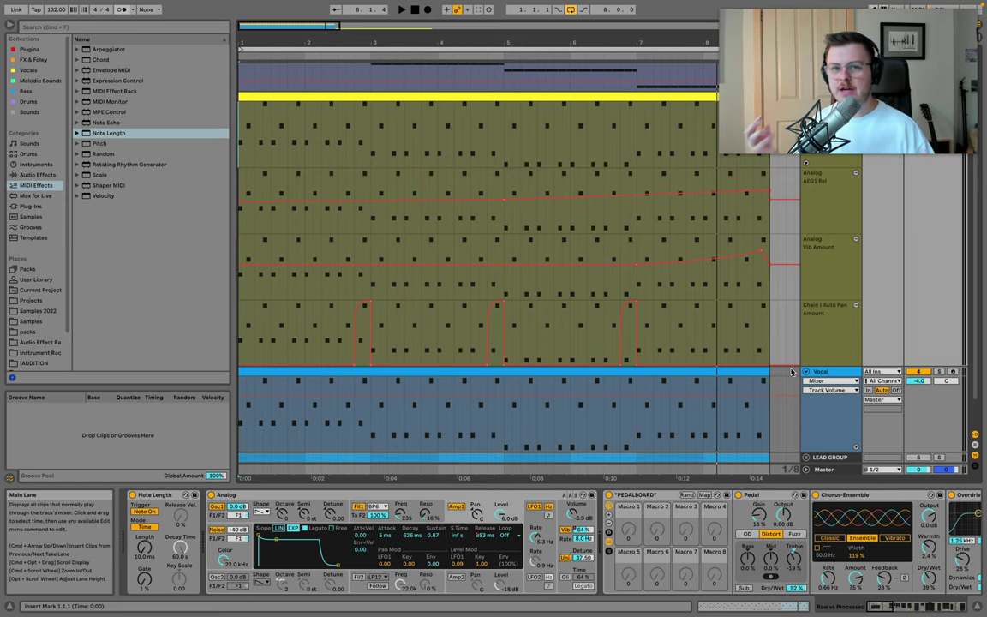
pyautogui.scroll(-5, 792, 371)
pyautogui.click(837, 287)
pyautogui.moveTo(838, 292); pyautogui.dragTo(829, 347)
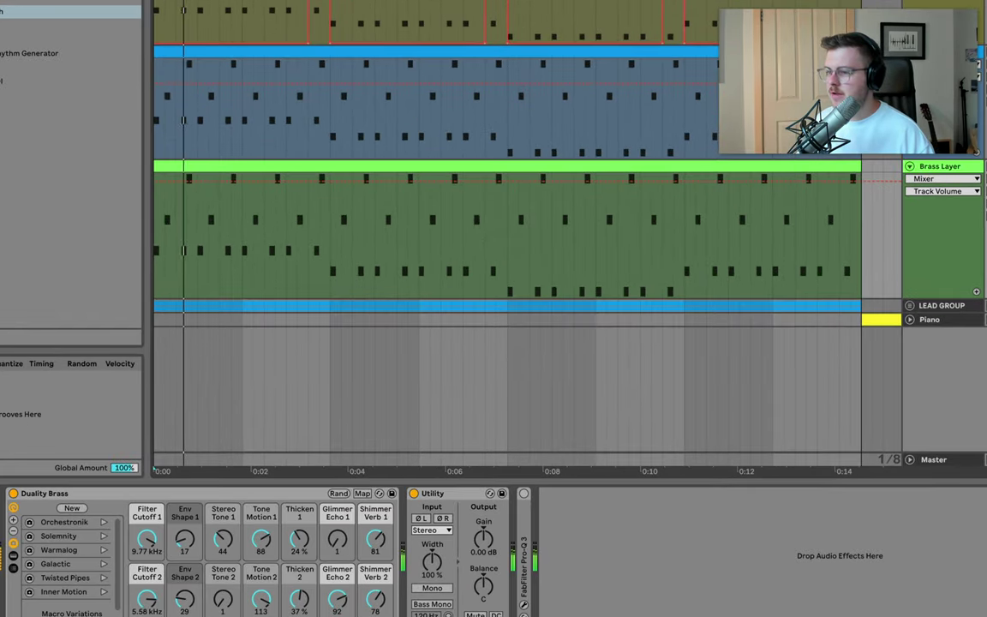
pyautogui.scroll(10, 514, 231)
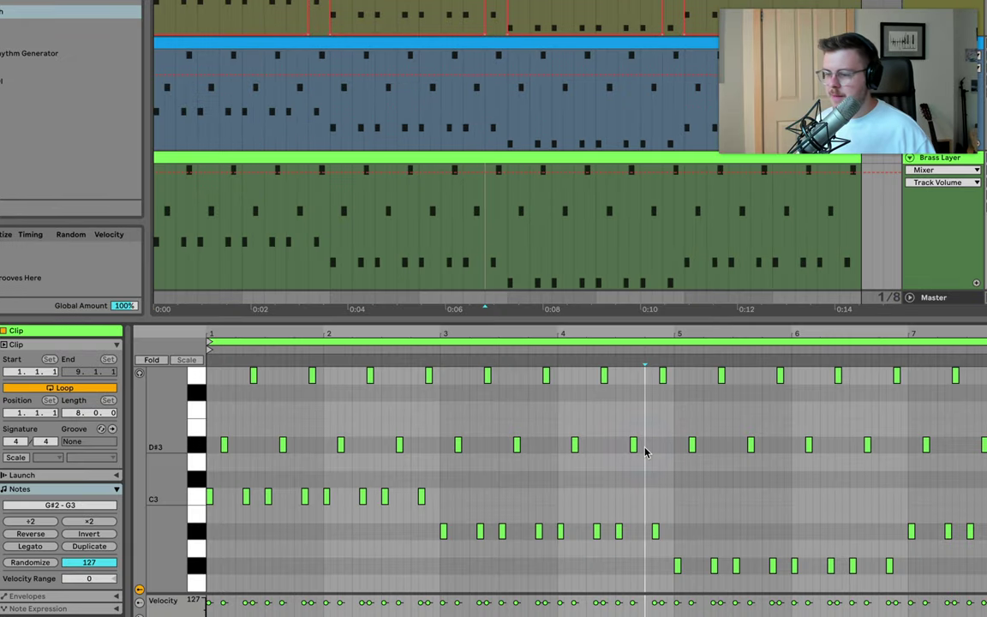
pyautogui.hotkey('ctrl', 'a')
pyautogui.hotkey('shift', 'Down')
pyautogui.press('space')
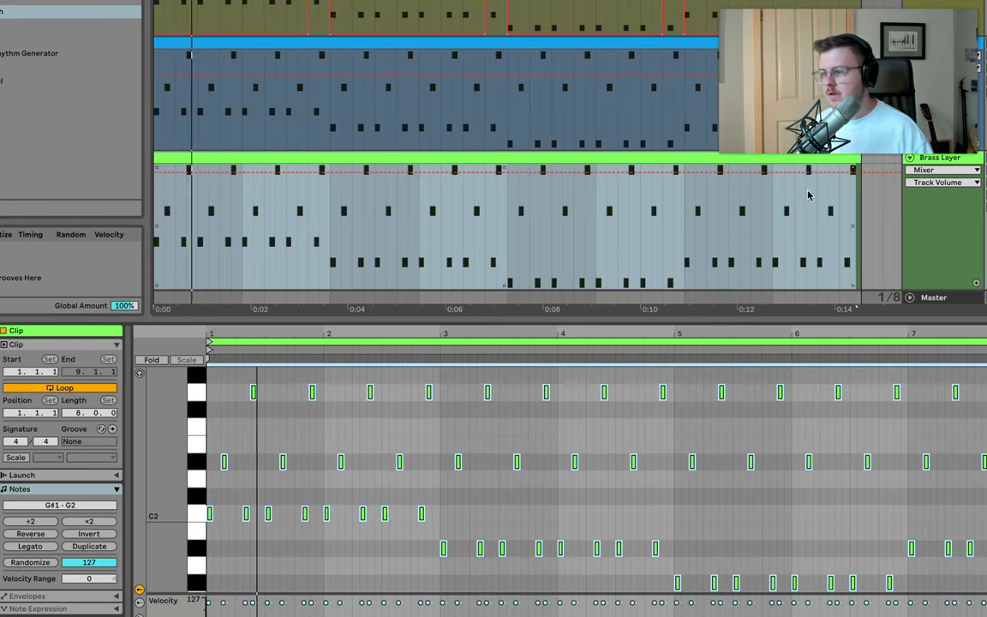
# Lower the Brass Layer's track volume to -5.6 dB and play it together with the soloed Vocal track.
pyautogui.scroll(6, 771, 193)
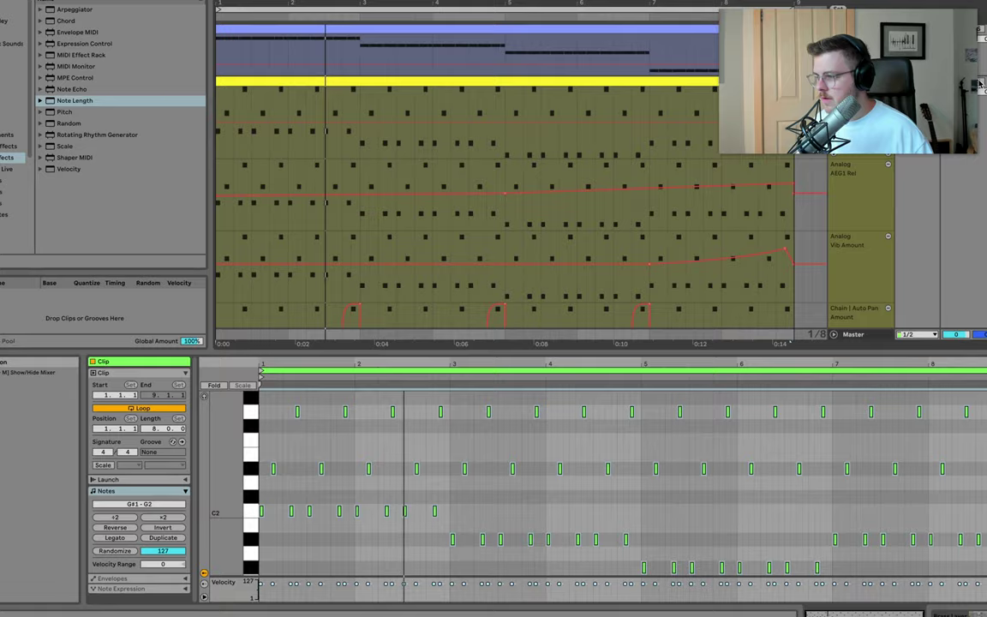
pyautogui.scroll(-5, 930, 278)
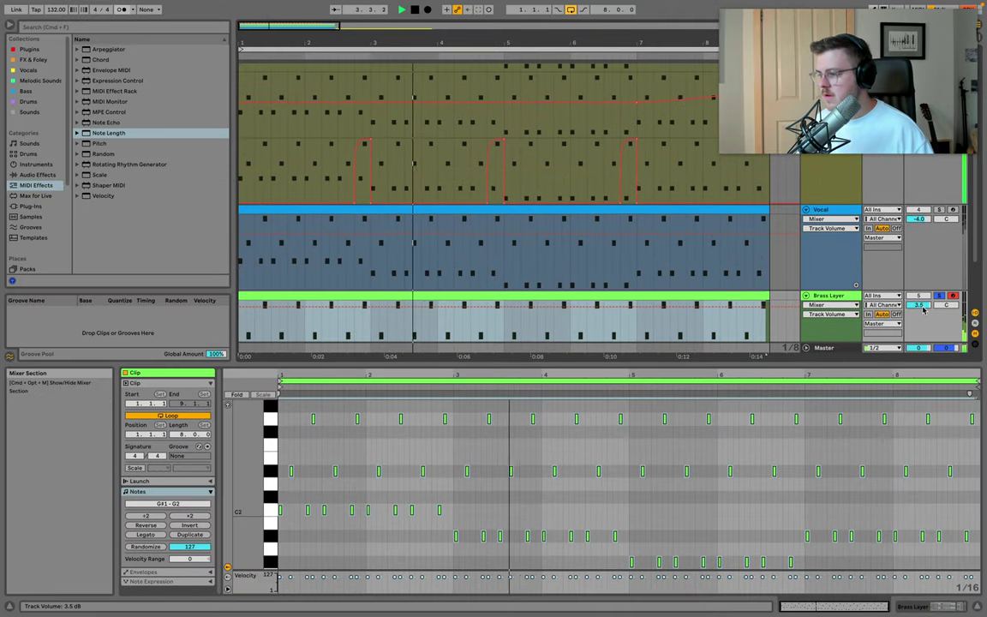
pyautogui.moveTo(918, 305); pyautogui.dragTo(919, 330)
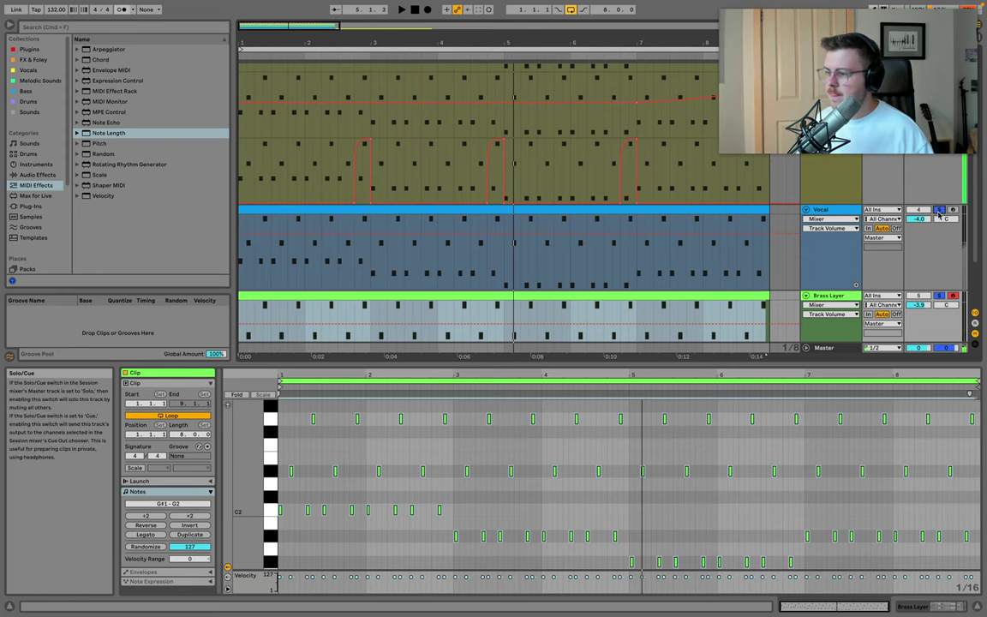
pyautogui.press('space')
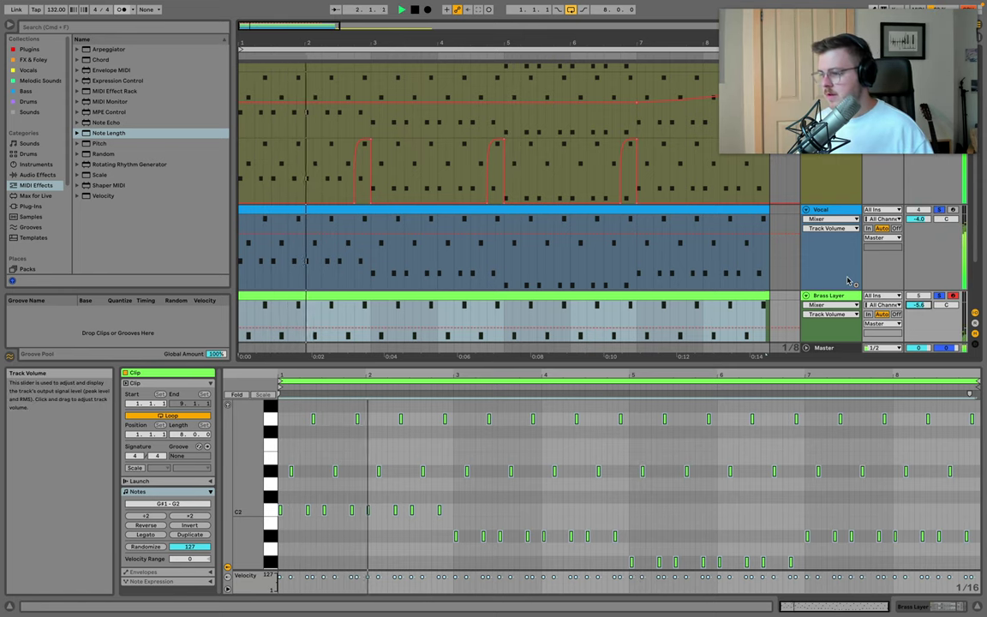
# Select the Noise track and lower its track volume to -11.3 dB during playback.
pyautogui.scroll(-3, 848, 281)
pyautogui.scroll(-3, 819, 178)
pyautogui.rightClick(819, 178)
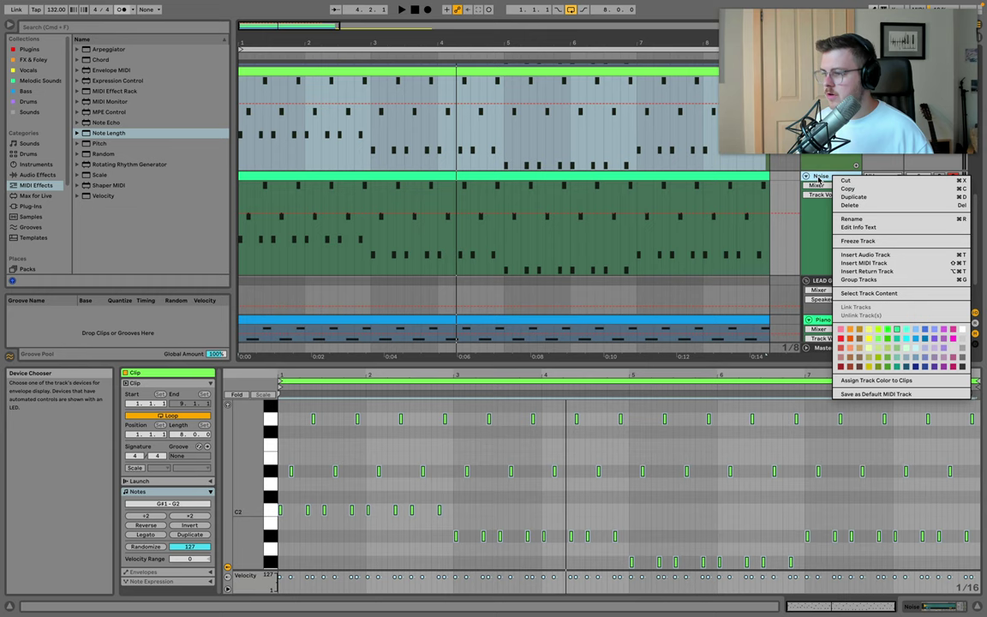
pyautogui.click(820, 177)
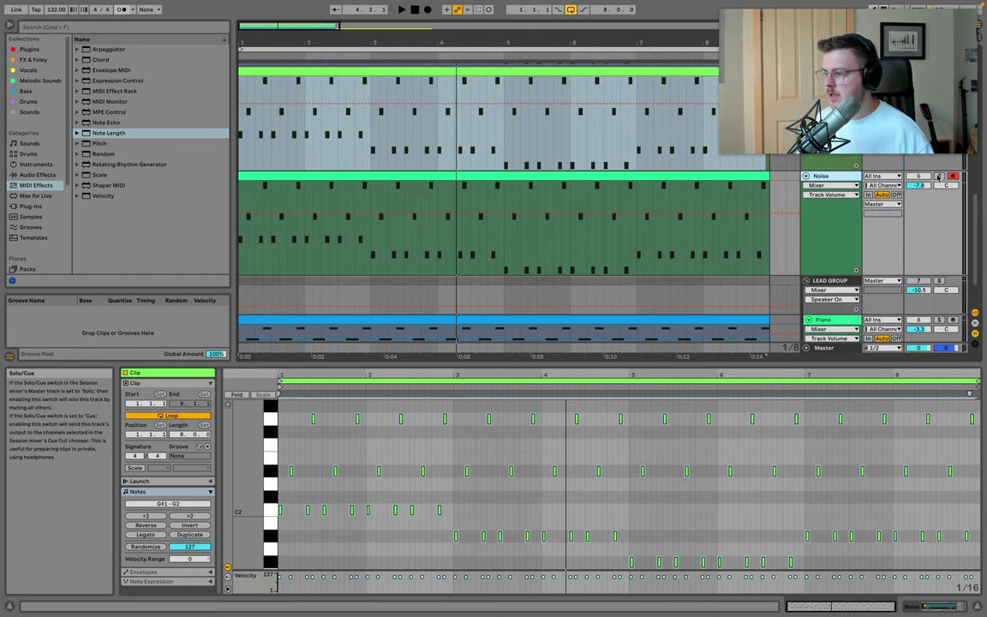
pyautogui.click(822, 177)
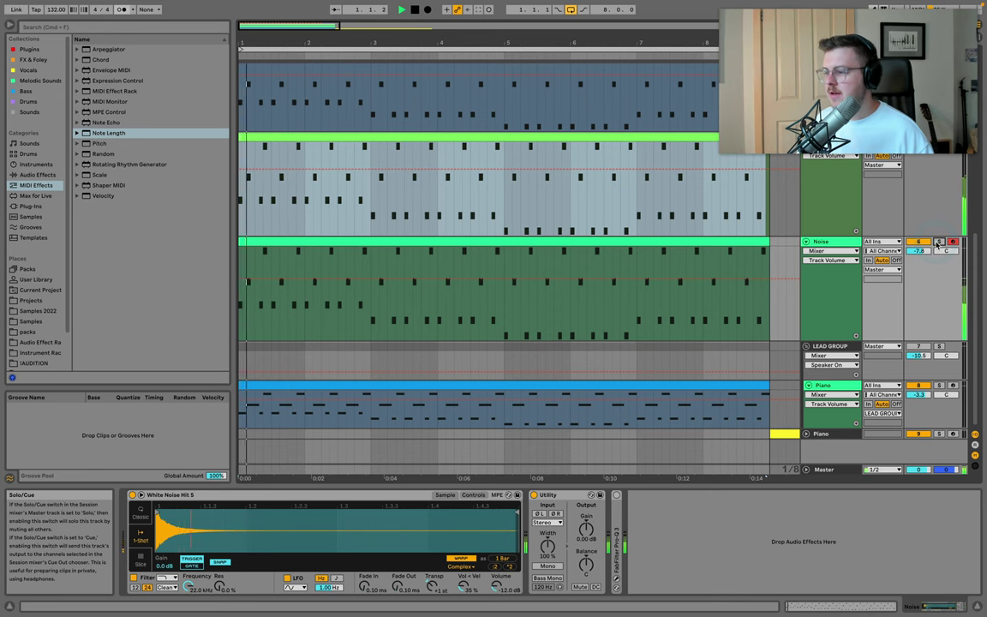
pyautogui.moveTo(923, 251); pyautogui.dragTo(924, 269)
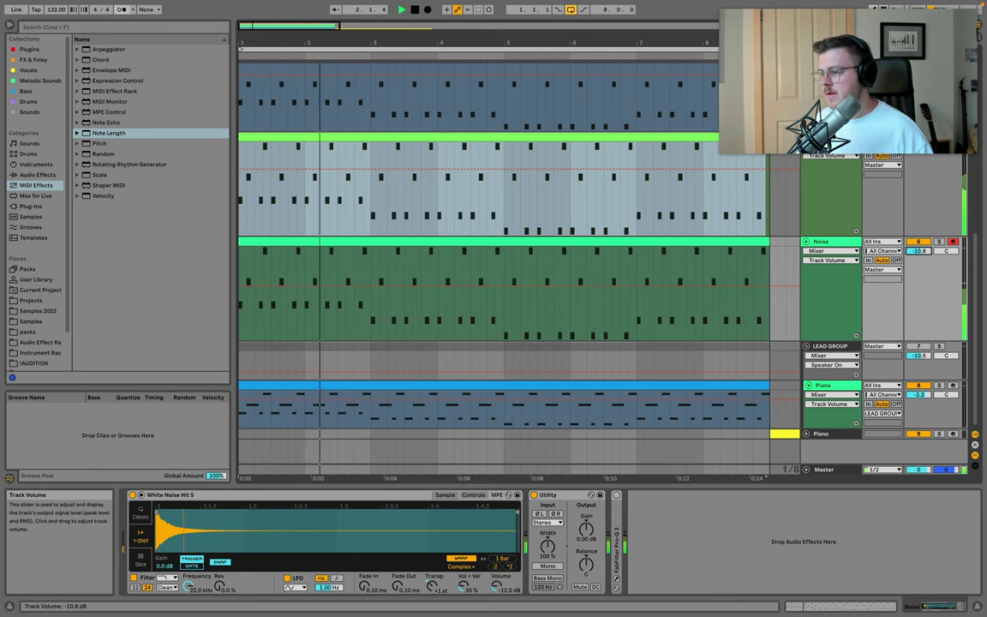
pyautogui.press('space')
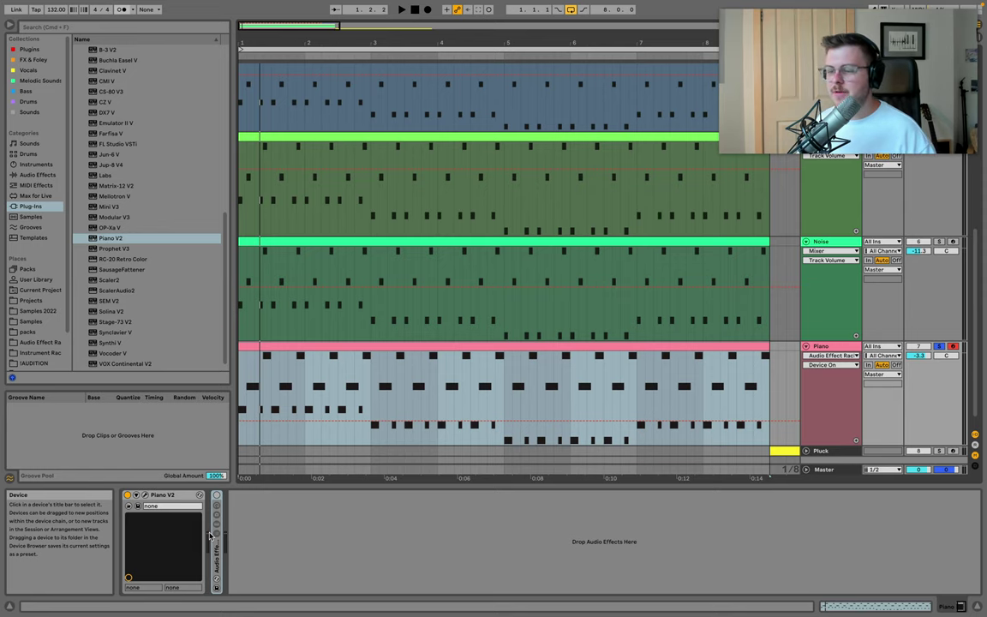
# Check the Piano V2 instrument on the Piano track and enable the Audio Effect Rack after it for playback.
pyautogui.click(144, 495)
pyautogui.click(483, 76)
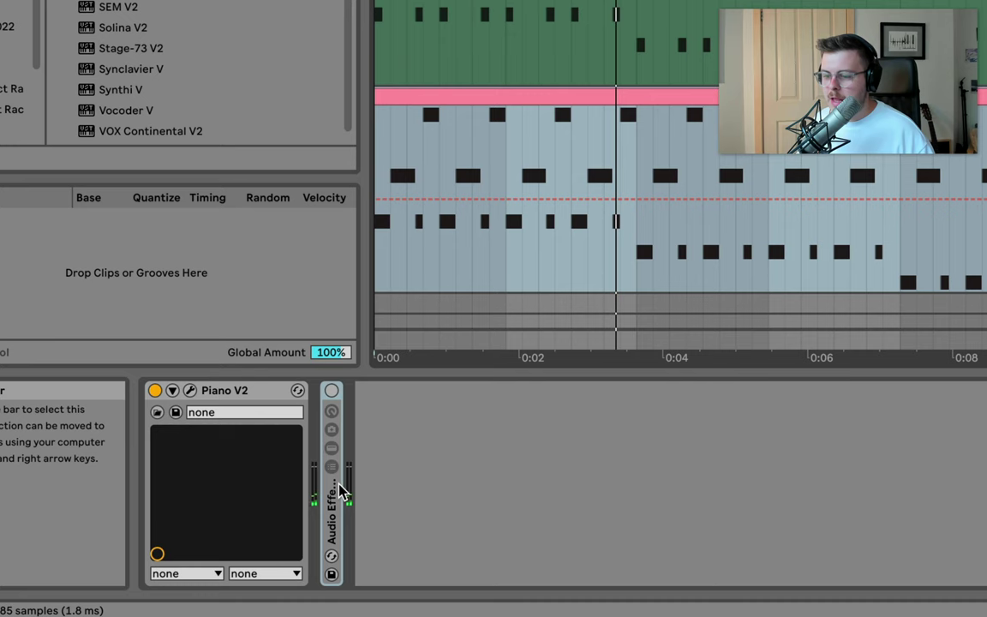
pyautogui.click(330, 391)
pyautogui.press('space')
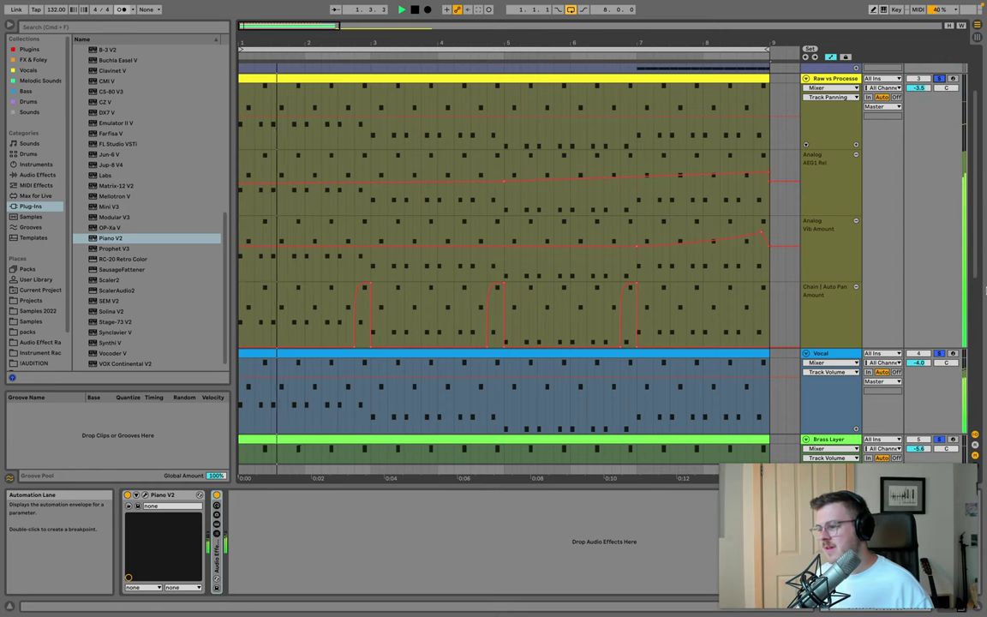
# Balance the layers during playback, lowering the Noise track to -12.1 dB and adjusting the Piano's track volume.
pyautogui.scroll(-4, 917, 279)
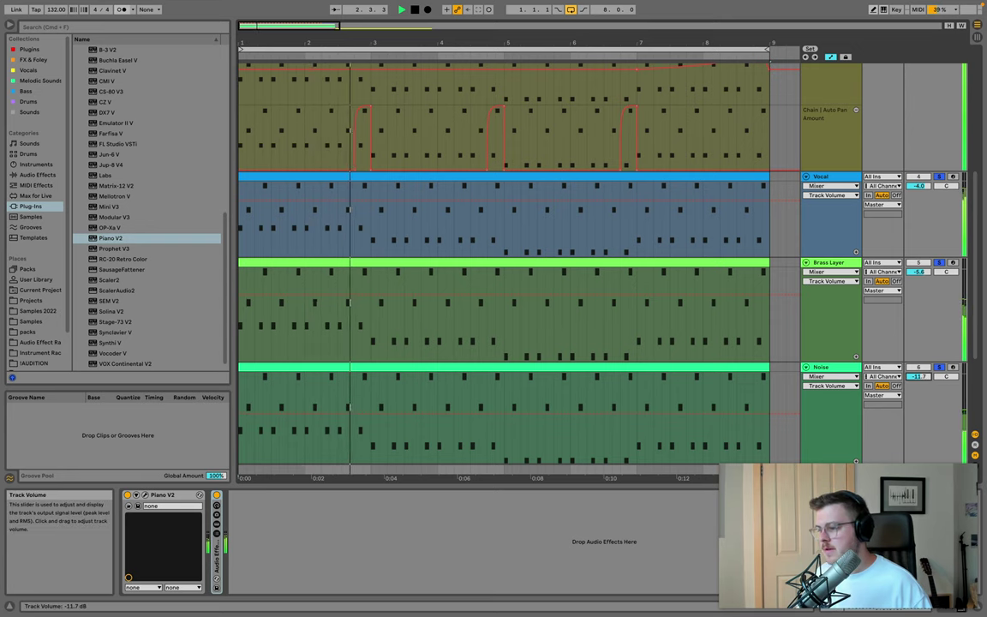
pyautogui.scroll(-3, 906, 322)
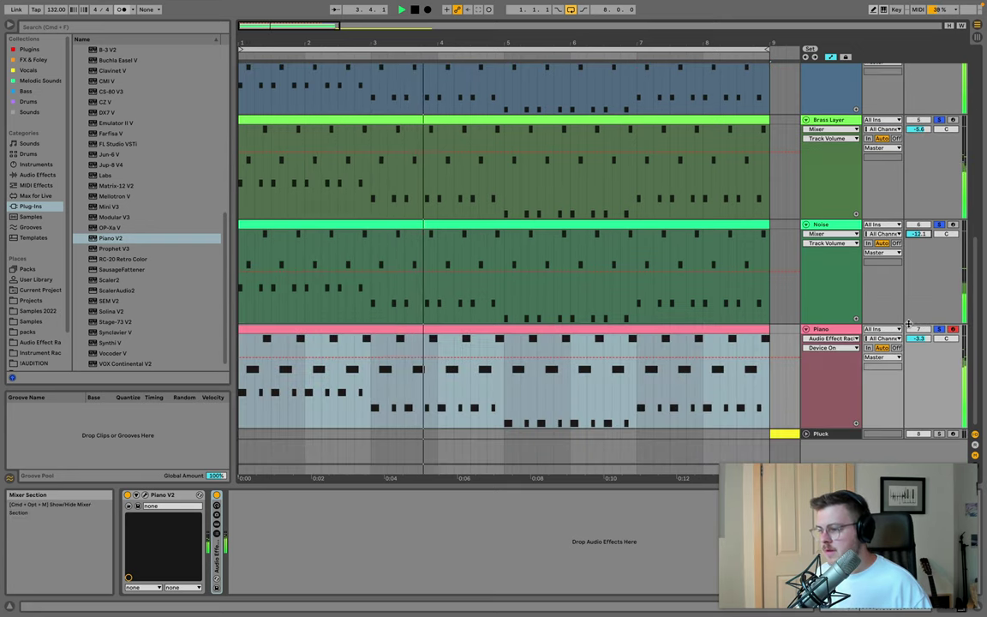
pyautogui.moveTo(919, 339); pyautogui.dragTo(924, 342)
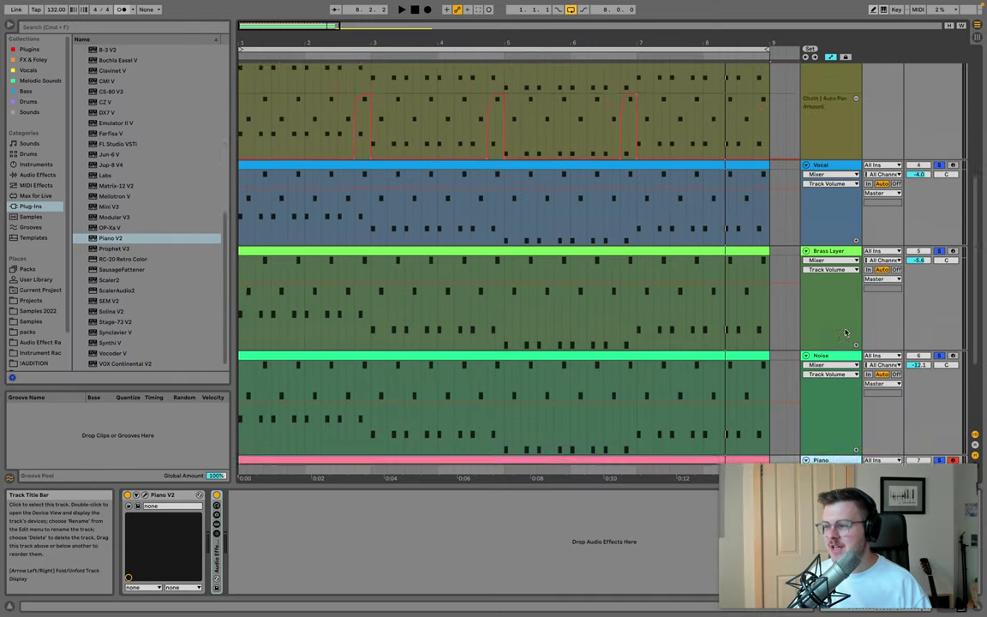
# Group the lead layers, from the Raw vs Processed track through the Piano track, as LEAD GRP.
pyautogui.click(839, 166)
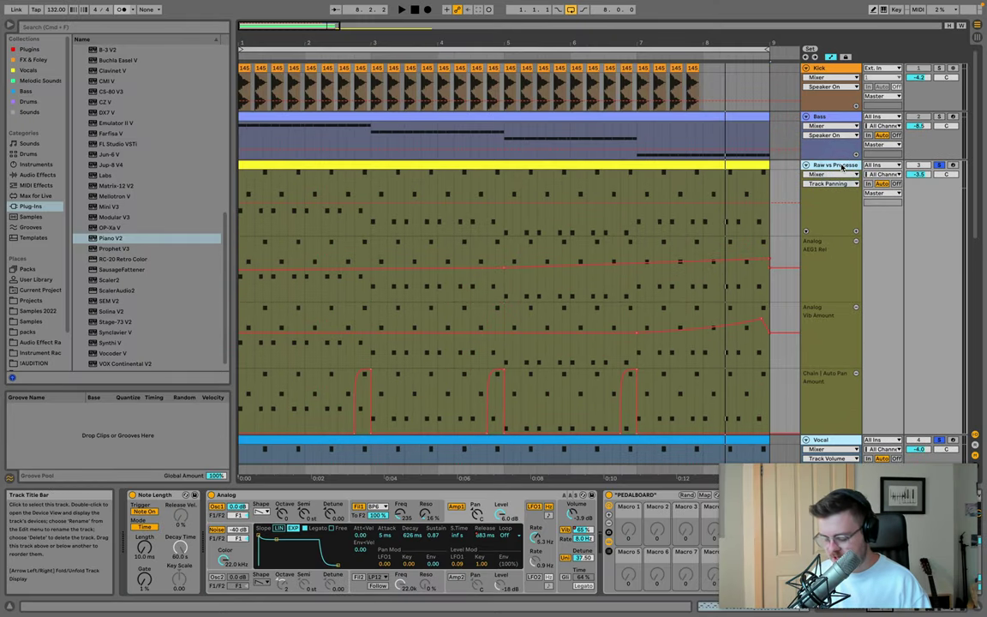
pyautogui.press('super+g')
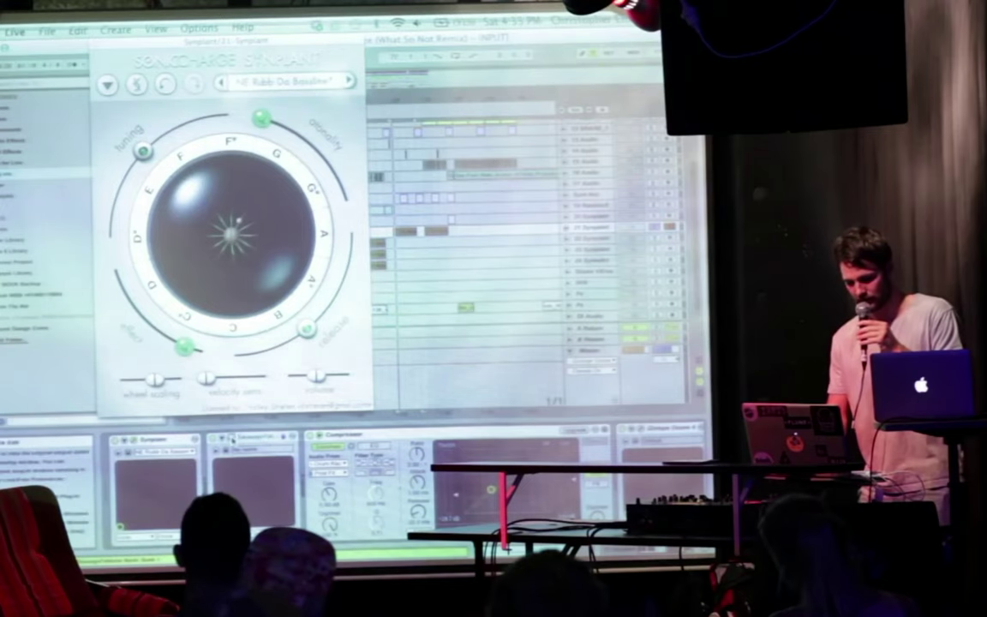
pyautogui.click(80, 194)
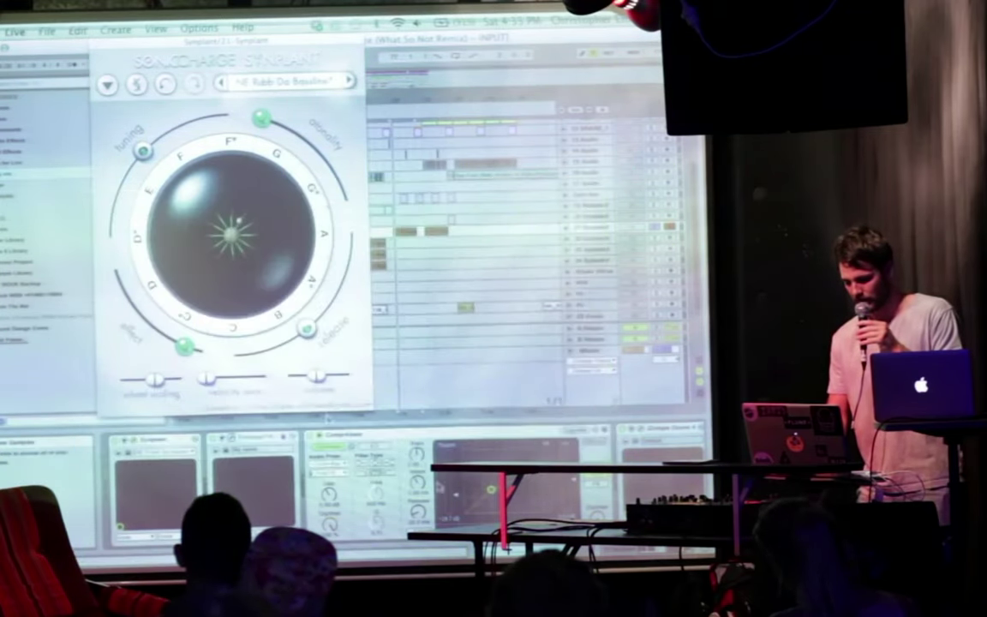
pyautogui.click(639, 431)
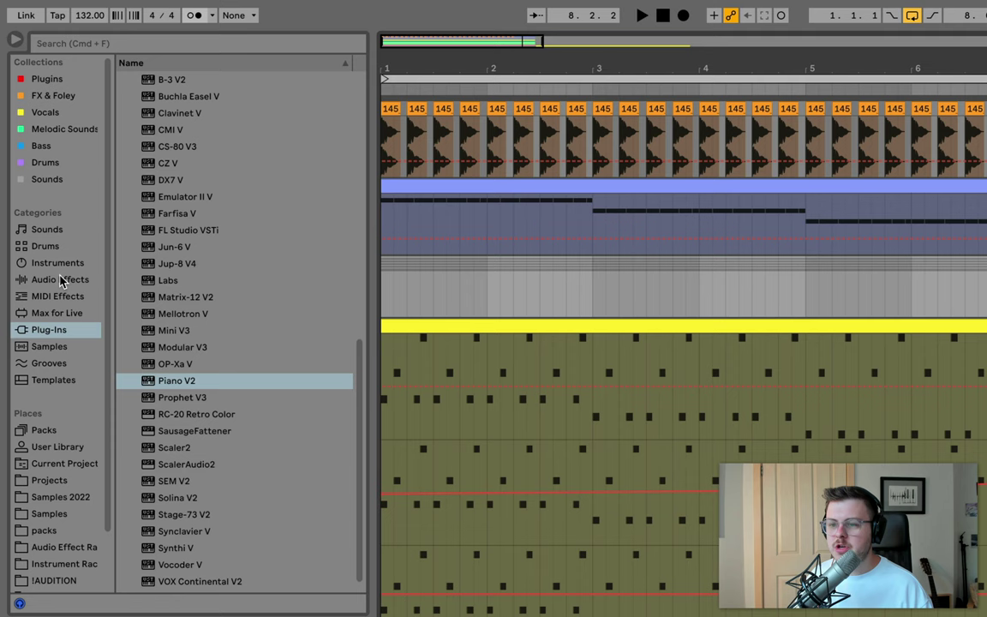
# Add the Master Punchy Dance preset from the Audio Effect Rack's Mixing & Mastering presets to the lead group.
pyautogui.click(57, 280)
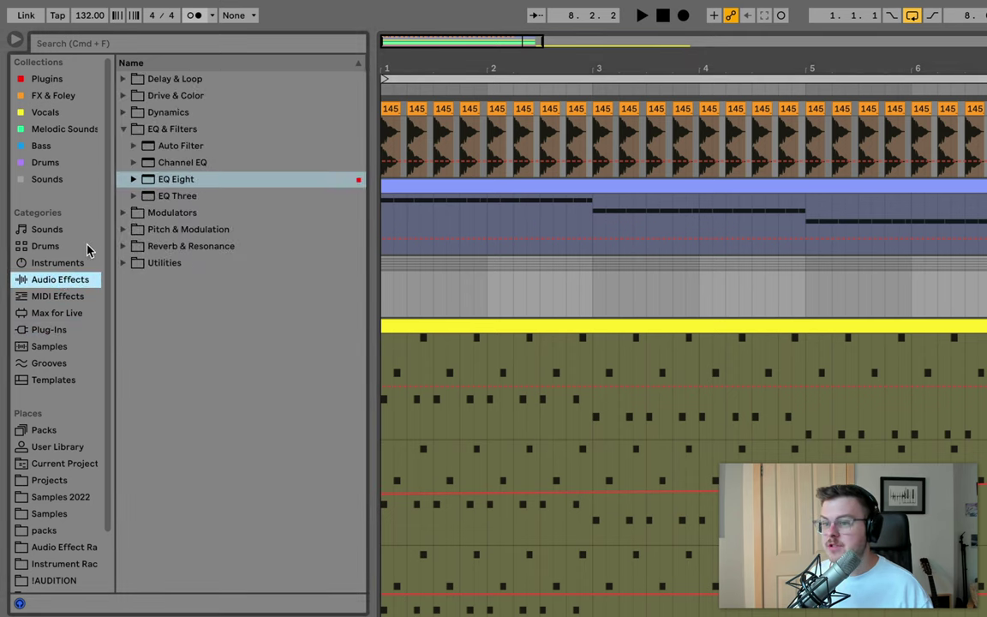
pyautogui.click(123, 264)
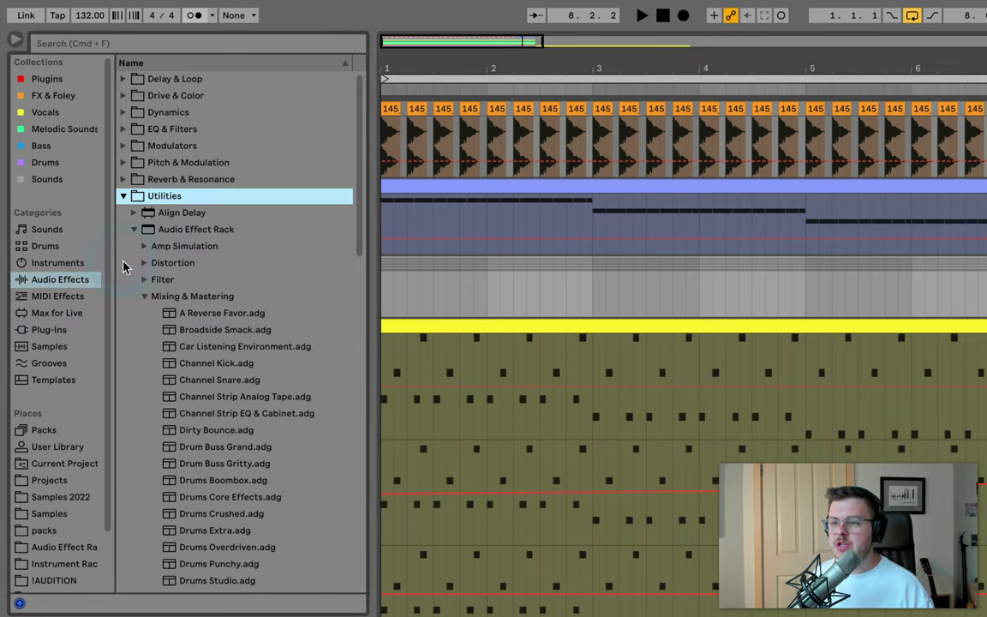
pyautogui.click(172, 229)
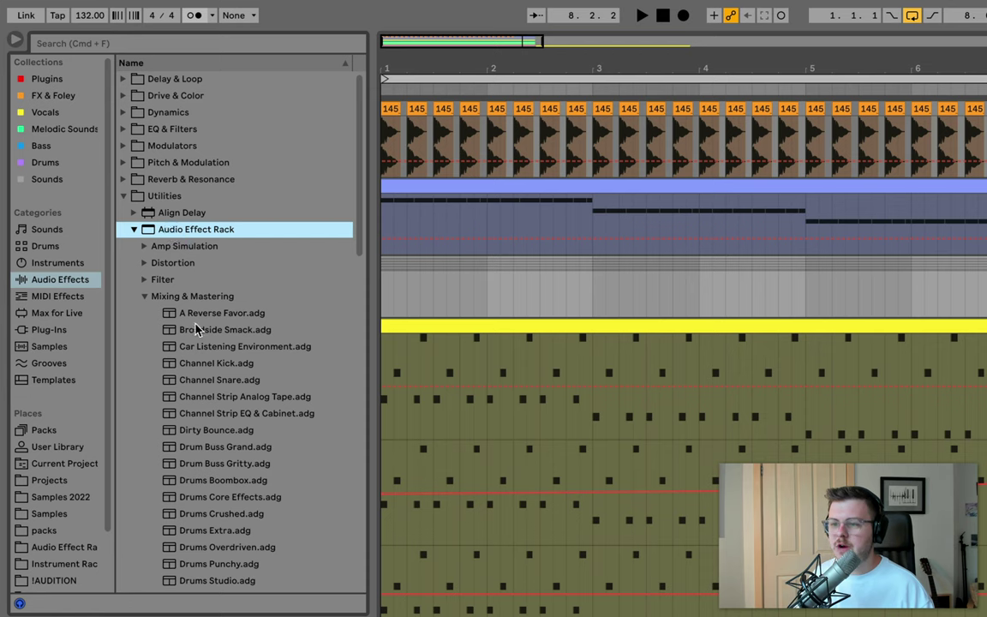
pyautogui.scroll(-1, 182, 296)
pyautogui.click(186, 282)
pyautogui.scroll(-8, 263, 364)
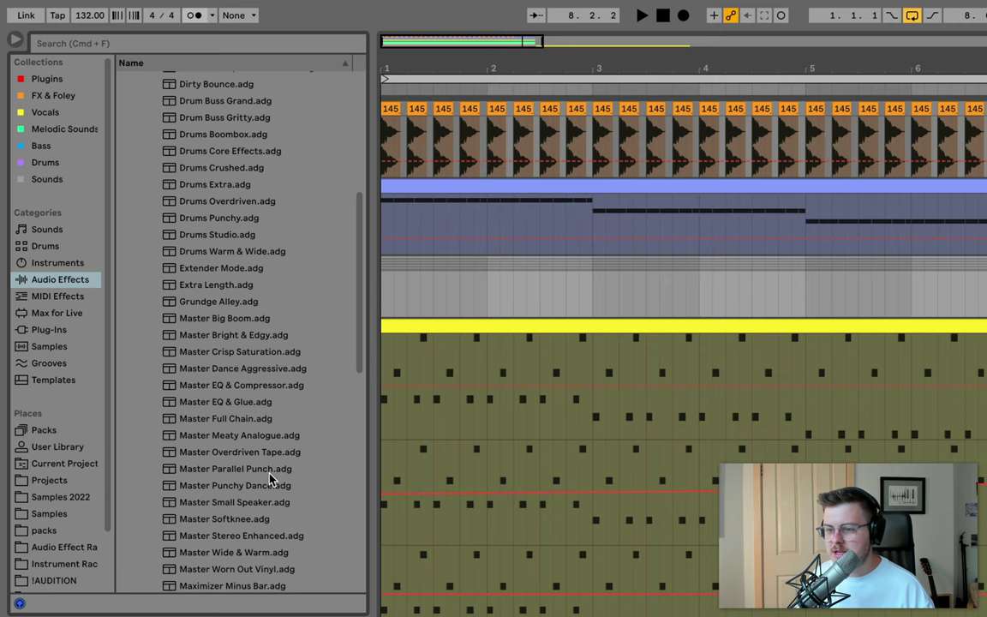
pyautogui.doubleClick(257, 368)
pyautogui.moveTo(258, 485); pyautogui.dragTo(278, 422)
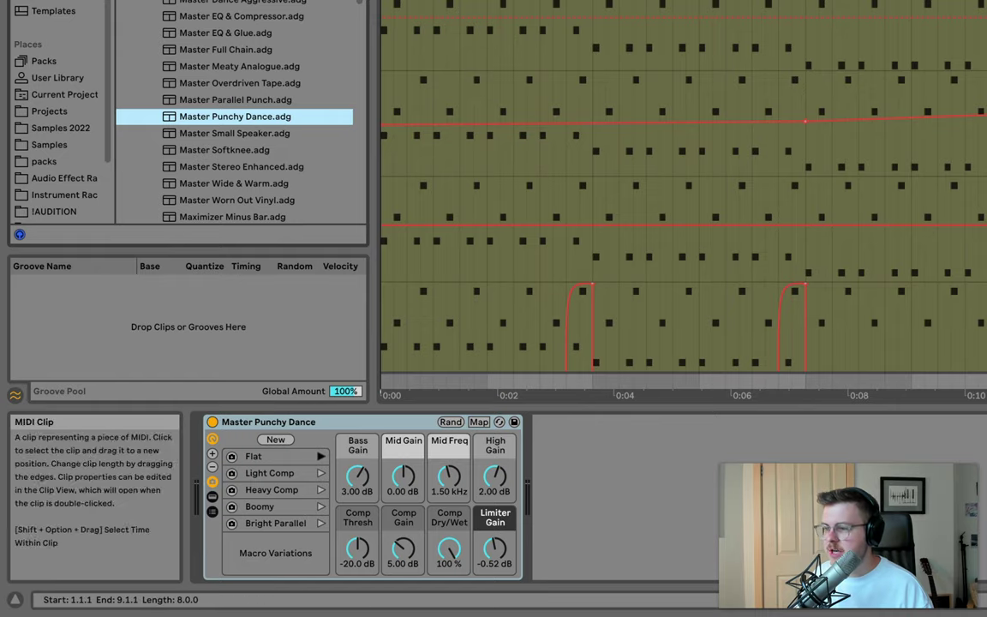
# Play back the lead group and launch the Bright Parallel macro variation of the Master Punchy Dance rack.
pyautogui.click(488, 334)
pyautogui.press('space')
pyautogui.click(320, 523)
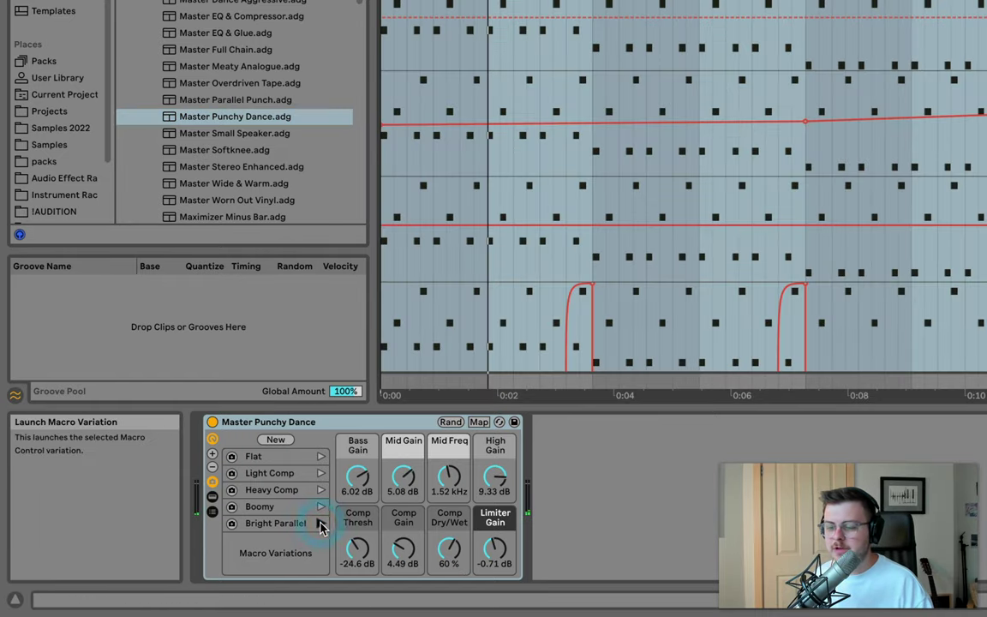
# Trim the gain of a Utility placed ahead of the Master Punchy Dance rack and show the rack's contained devices.
pyautogui.press('space')
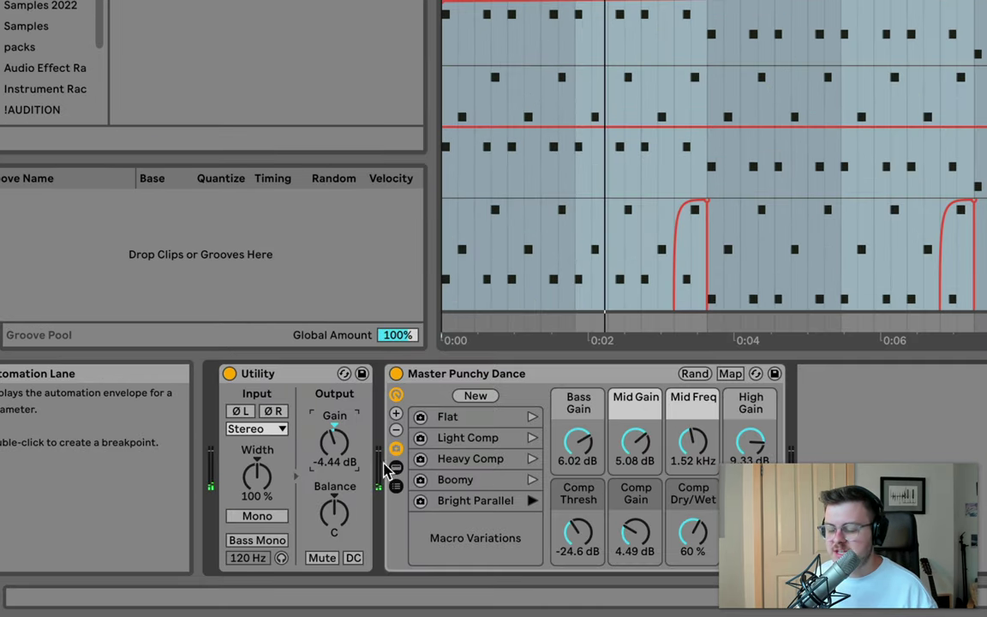
pyautogui.click(330, 443)
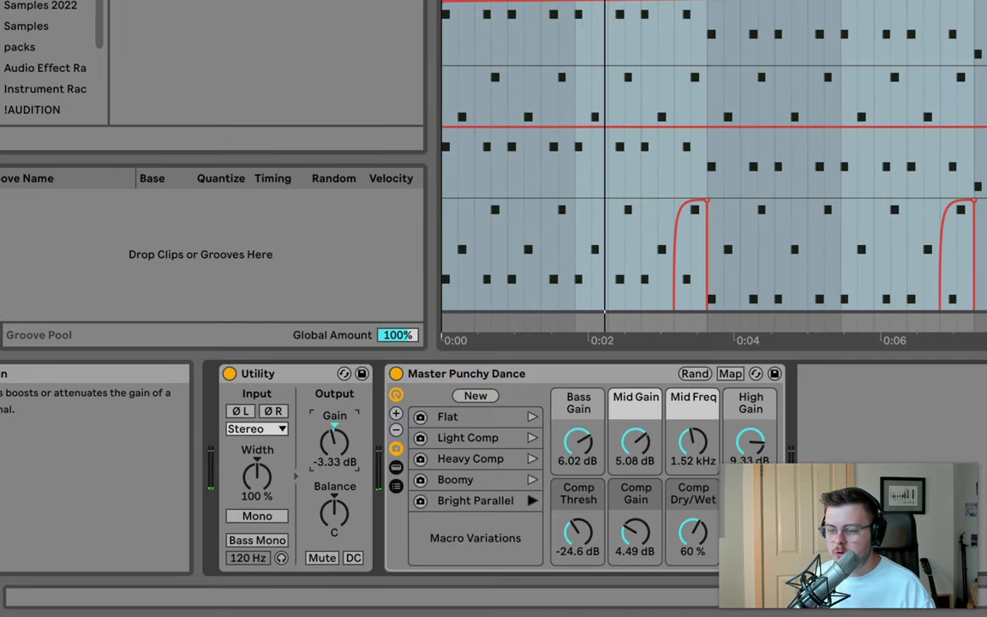
pyautogui.click(396, 467)
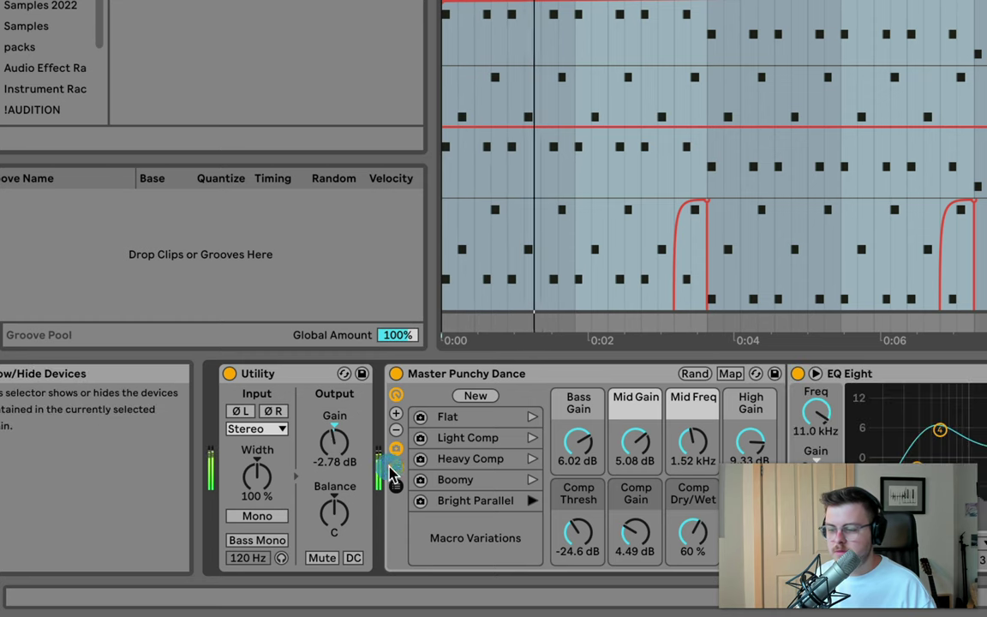
pyautogui.moveTo(334, 442); pyautogui.dragTo(334, 467)
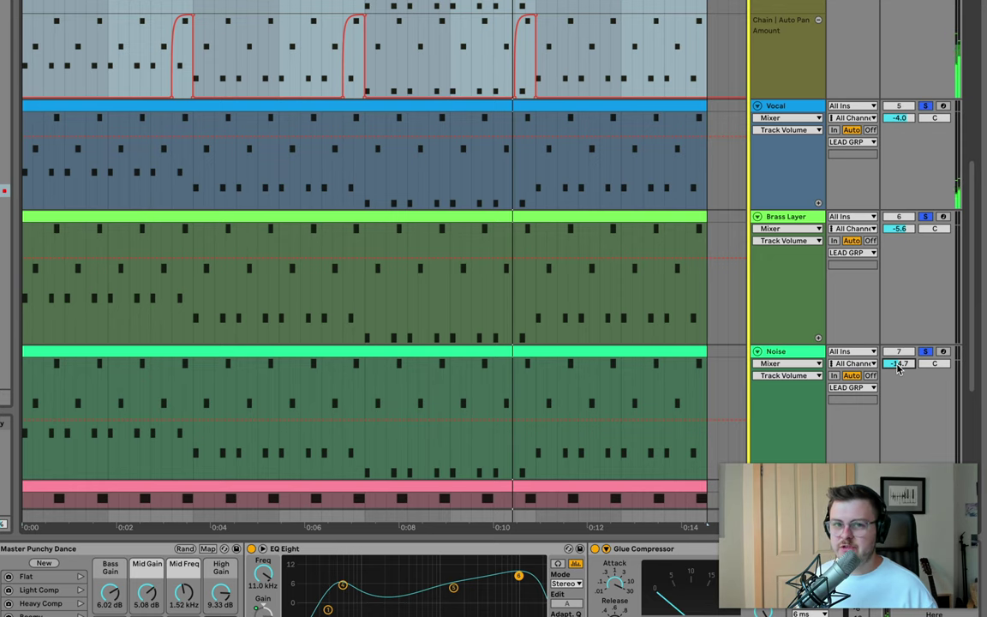
# Balance the lead layer volumes during playback, setting Noise to -15.0 dB and Brass Layer to -5.8 dB.
pyautogui.scroll(-3, 365, 257)
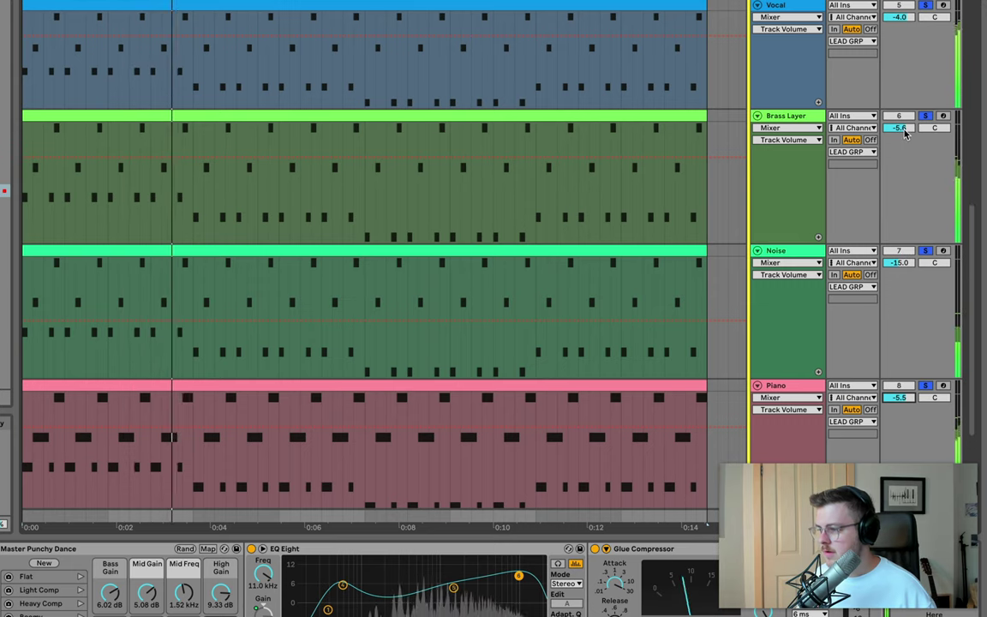
pyautogui.scroll(10, 904, 137)
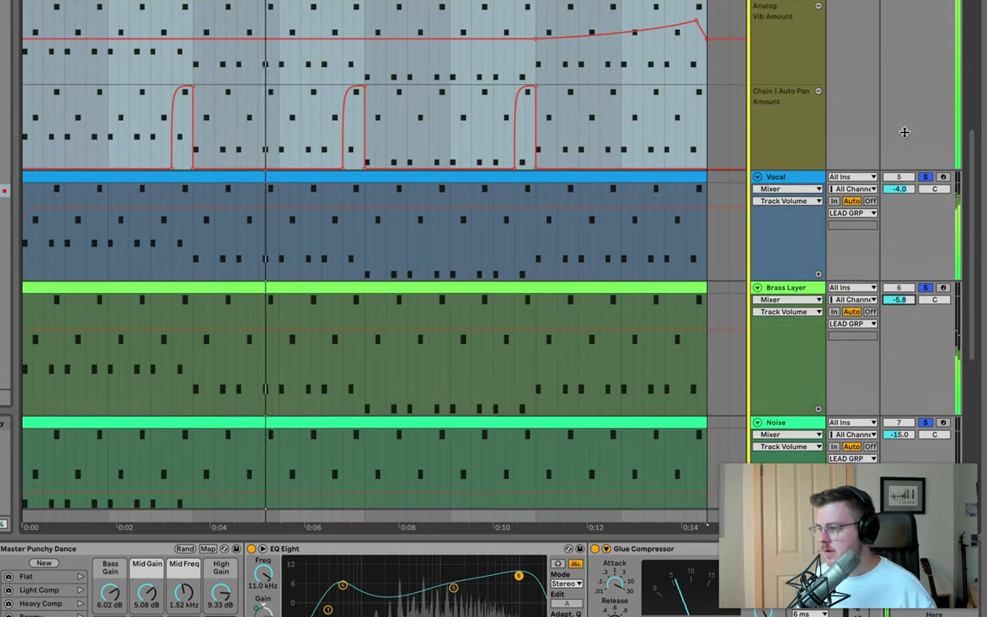
pyautogui.scroll(5, 904, 137)
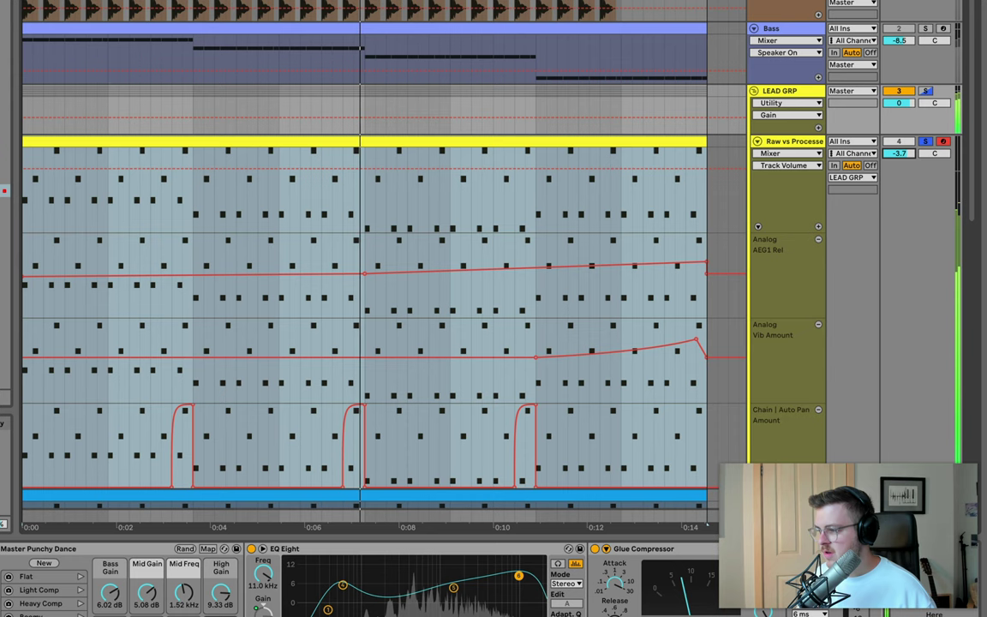
pyautogui.scroll(-3, 908, 192)
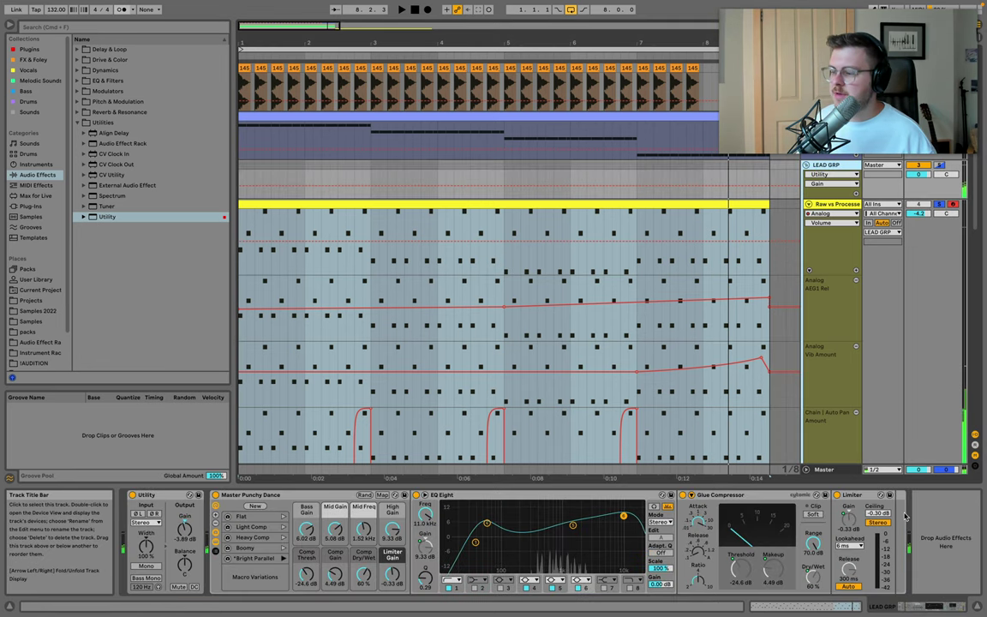
# Undo the last change and review the device chains of the Raw vs Processed, Vocal, Brass Layer, Noise and Piano tracks.
pyautogui.hotkey('ctrl', 'z')
pyautogui.click(839, 207)
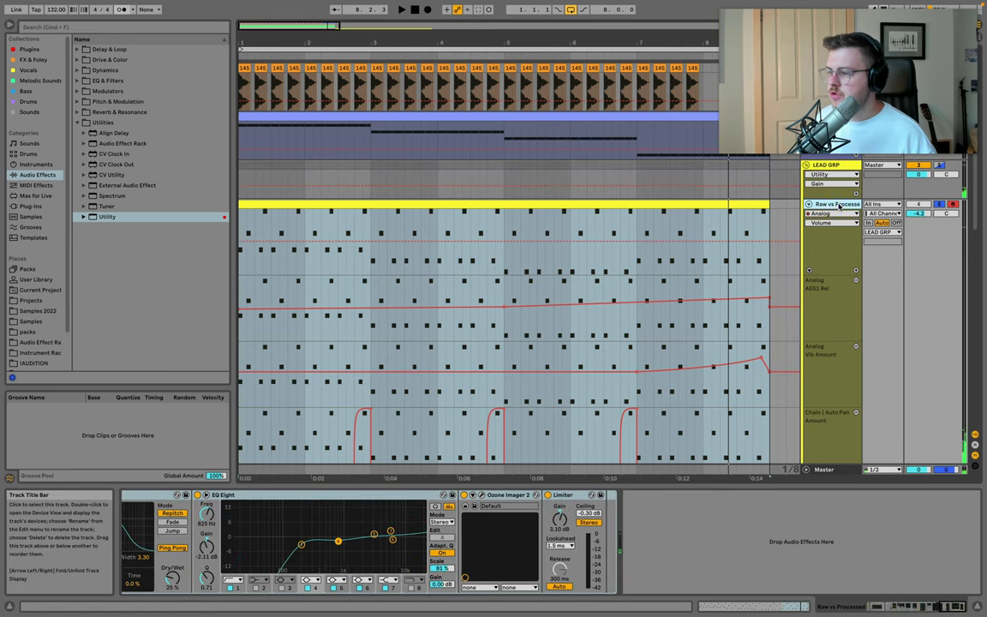
pyautogui.scroll(-5, 823, 280)
pyautogui.click(829, 248)
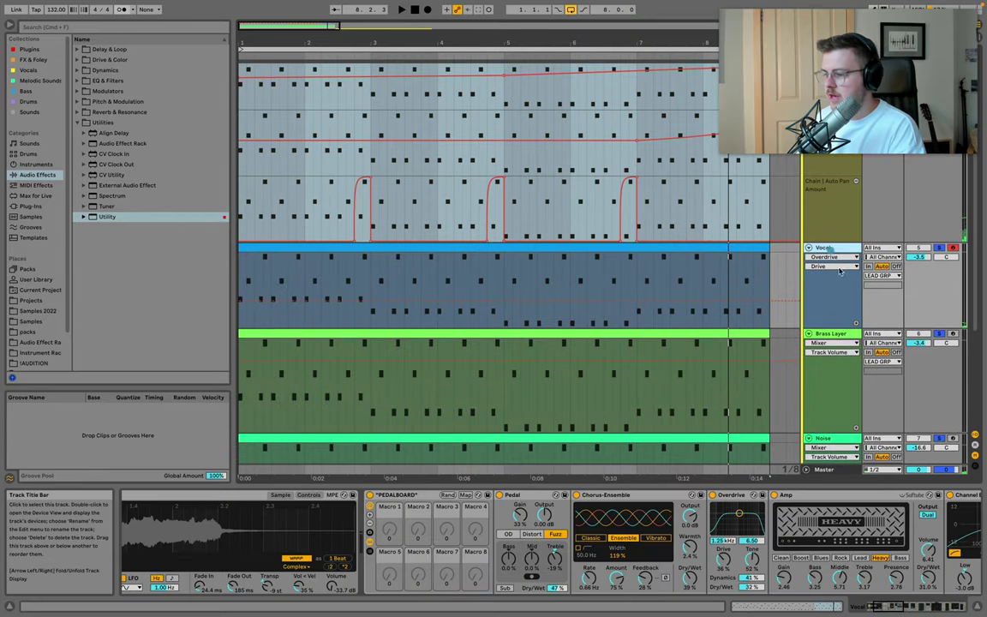
pyautogui.hscroll(3, 922, 523)
pyautogui.hscroll(6, 922, 523)
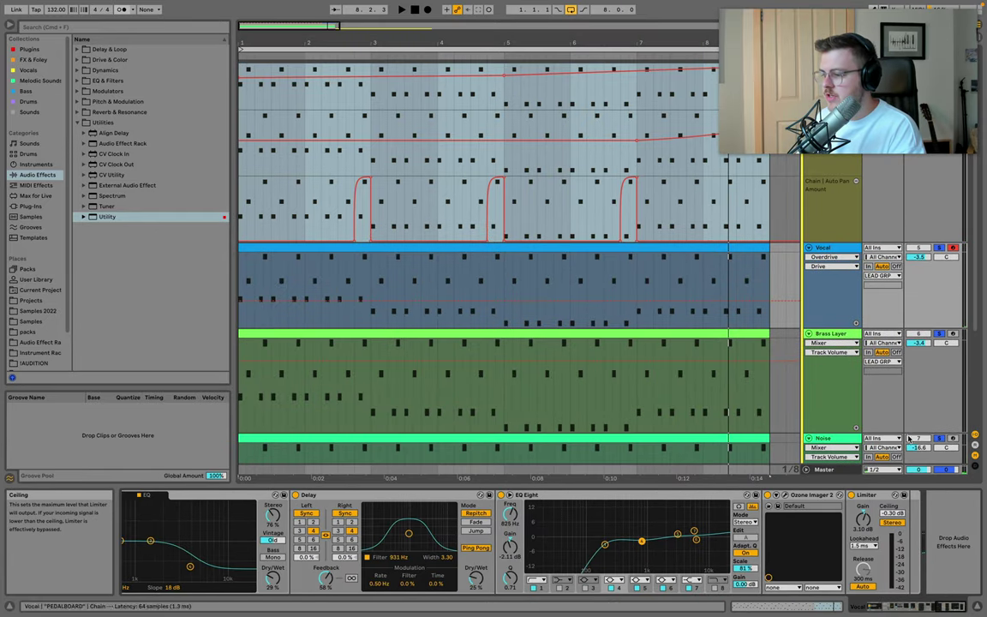
pyautogui.click(835, 333)
pyautogui.scroll(-1, 837, 338)
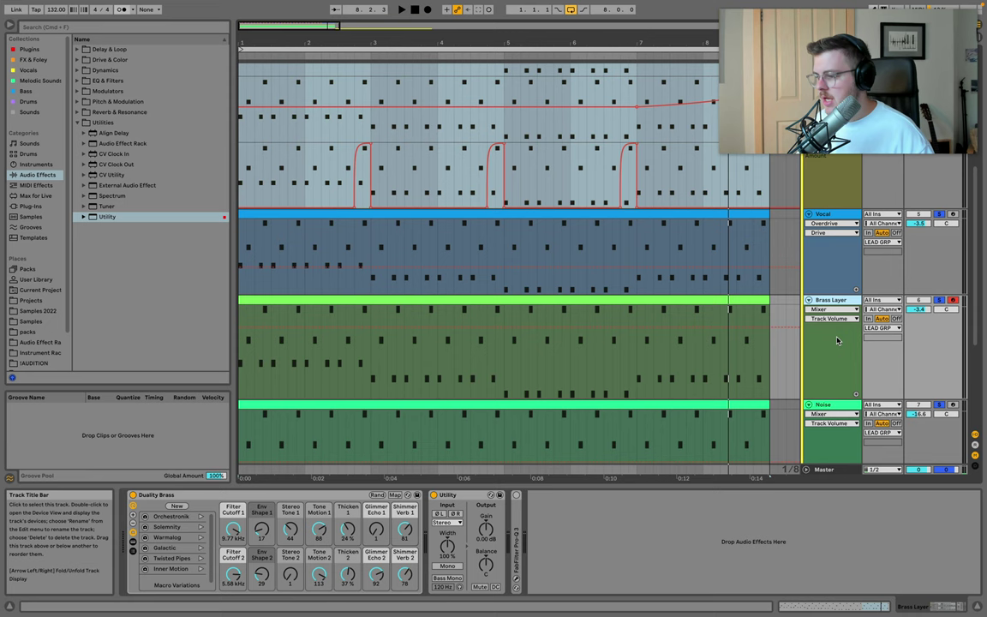
pyautogui.click(827, 408)
pyautogui.scroll(-3, 840, 418)
pyautogui.click(839, 426)
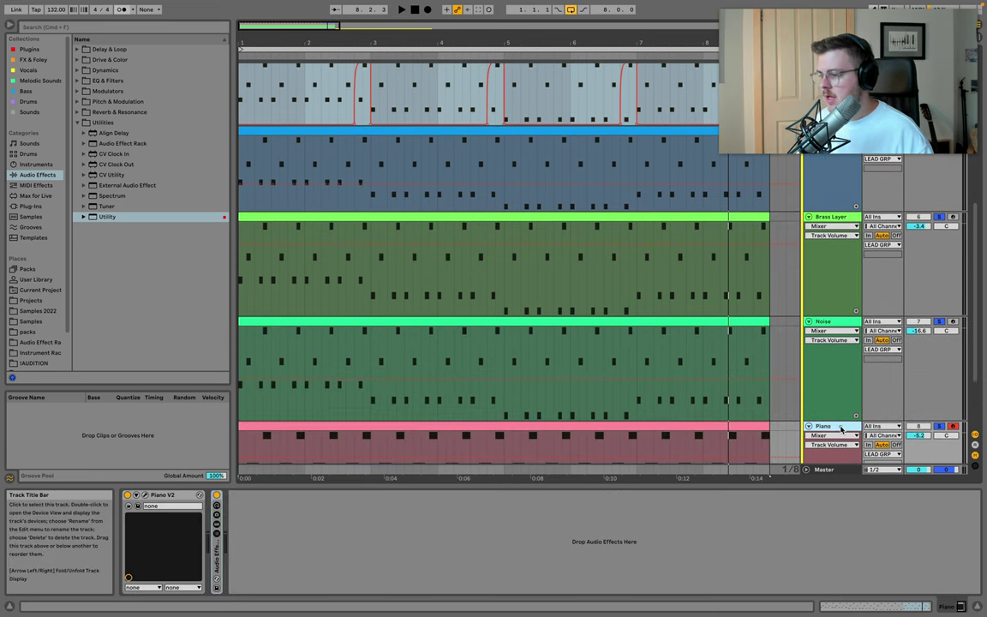
pyautogui.scroll(5, 840, 428)
# Play back the arrangement and examine the LEAD GRP device chain and the volumes of its layer tracks.
pyautogui.press('space')
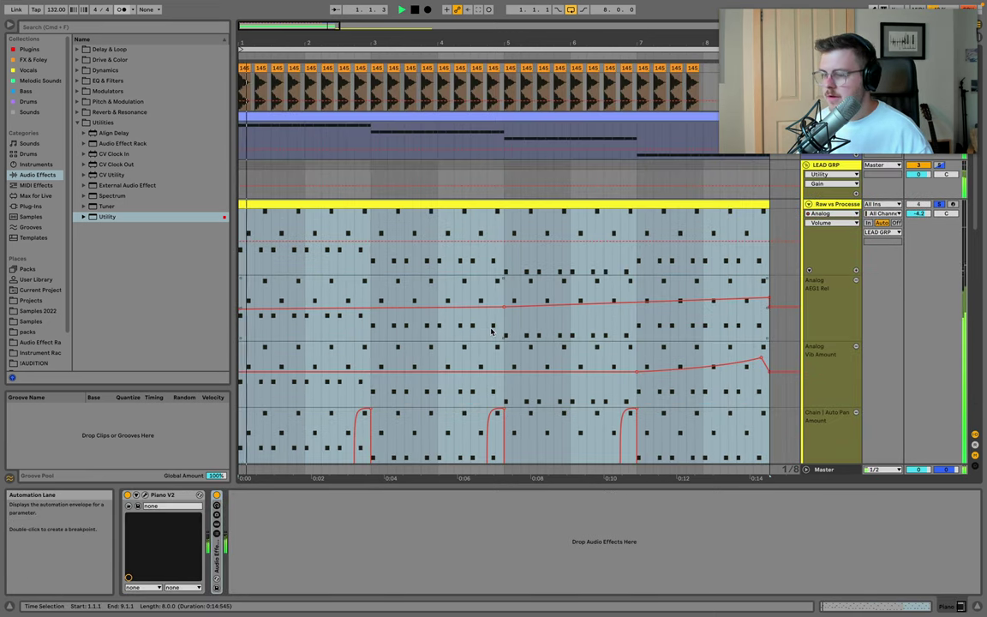
pyautogui.click(844, 166)
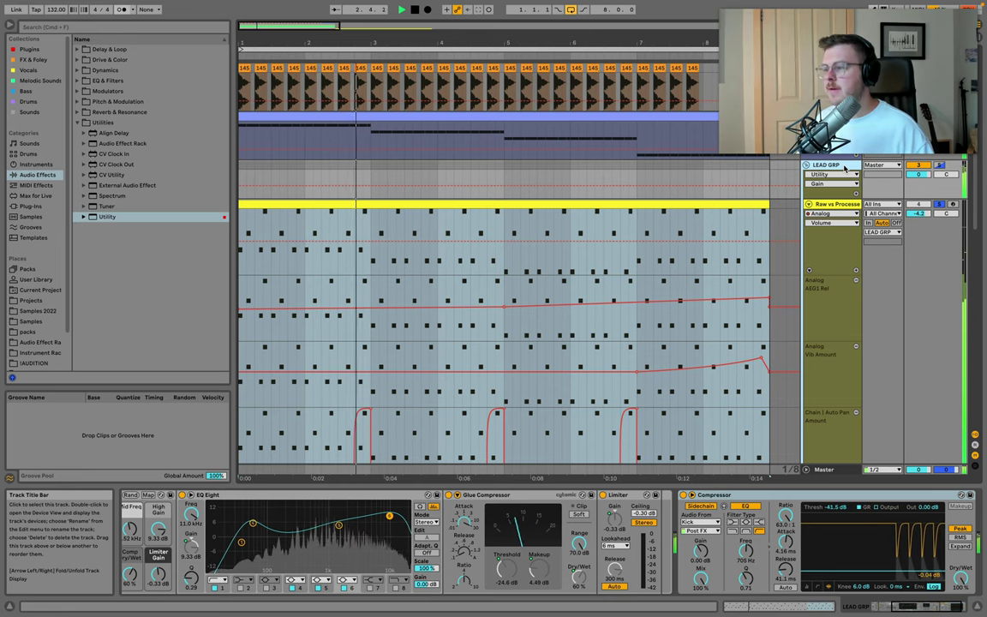
pyautogui.scroll(-1, 931, 176)
pyautogui.scroll(-4, 930, 176)
pyautogui.scroll(5, 936, 172)
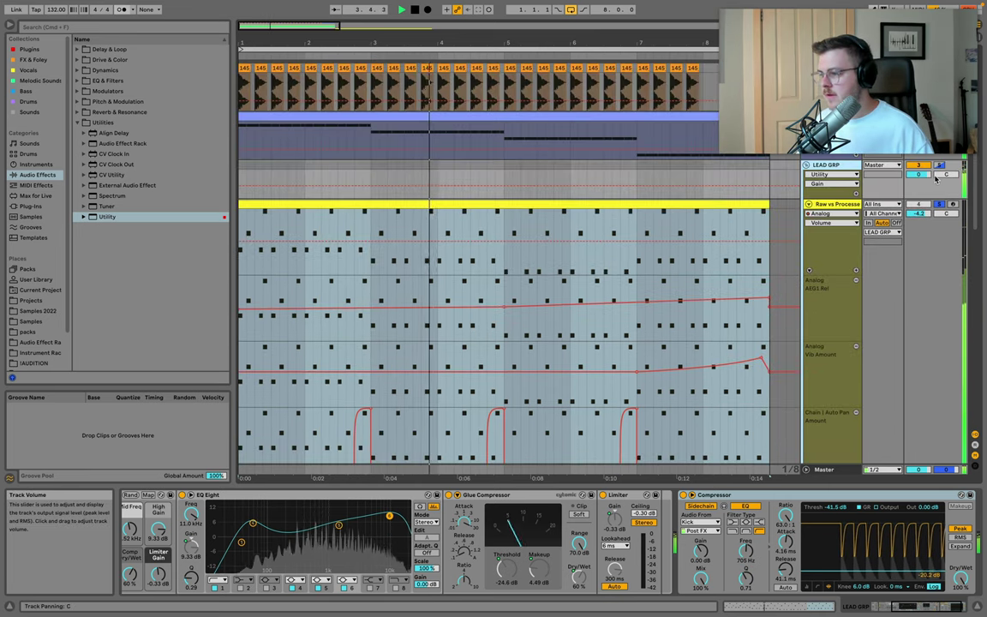
pyautogui.scroll(-4, 929, 177)
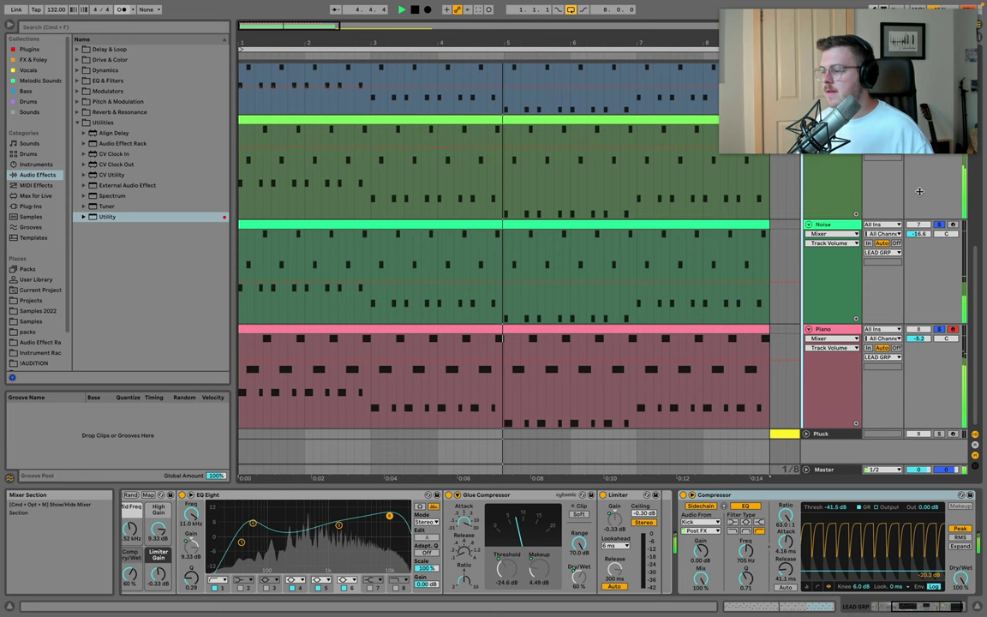
pyautogui.scroll(4, 920, 191)
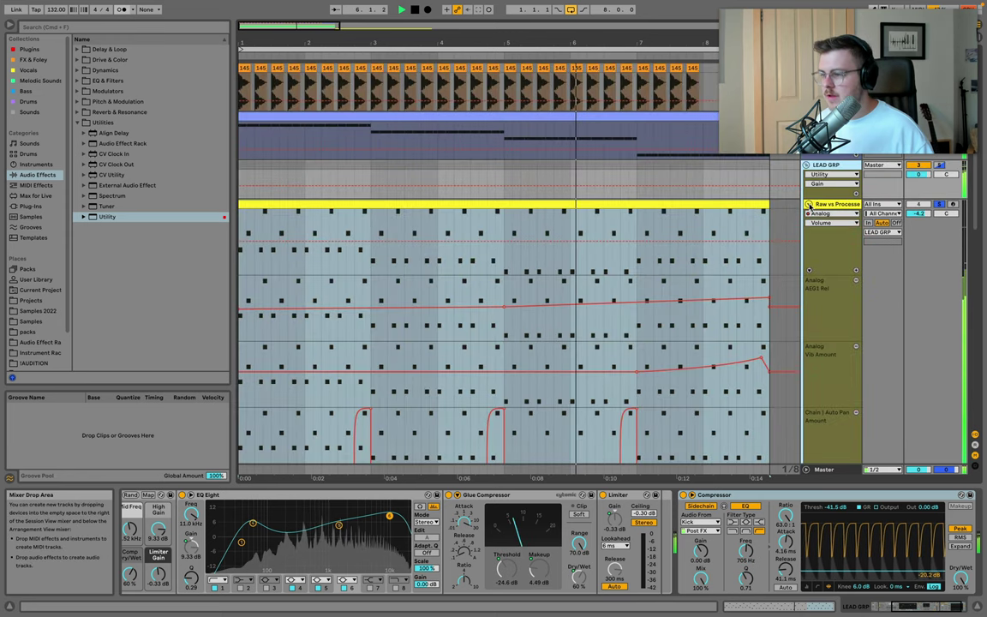
# Fold the Raw vs Processed, Vocal, Brass Layer, Noise and Piano tracks inside the lead group.
pyautogui.click(808, 204)
pyautogui.click(808, 215)
pyautogui.click(808, 226)
pyautogui.click(808, 236)
pyautogui.click(808, 246)
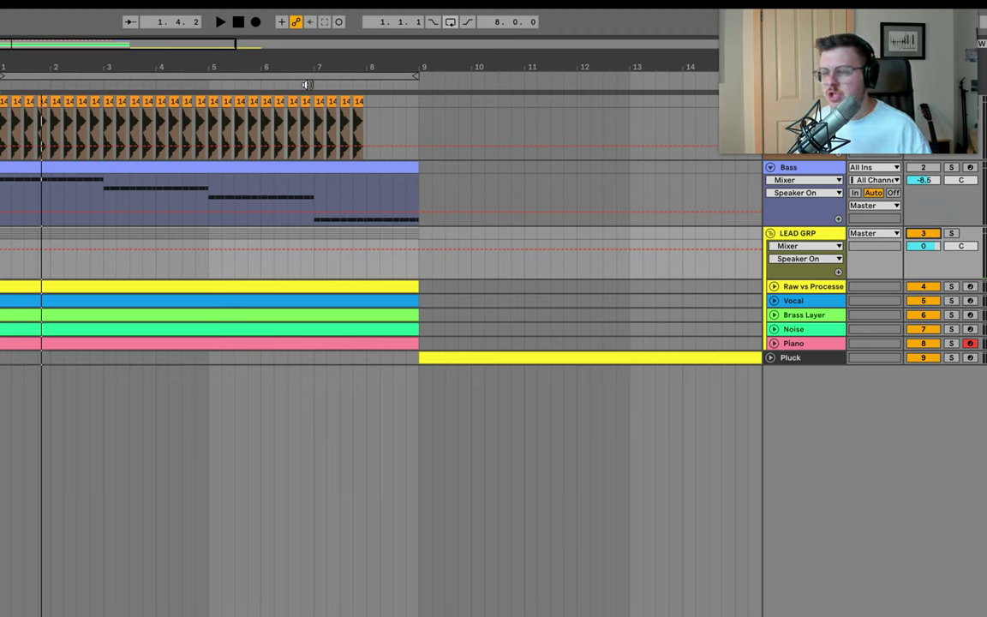
# Play the arrangement from around bar 7 into the pluck section, and unfold the Pluck track to show its devices.
pyautogui.click(307, 85)
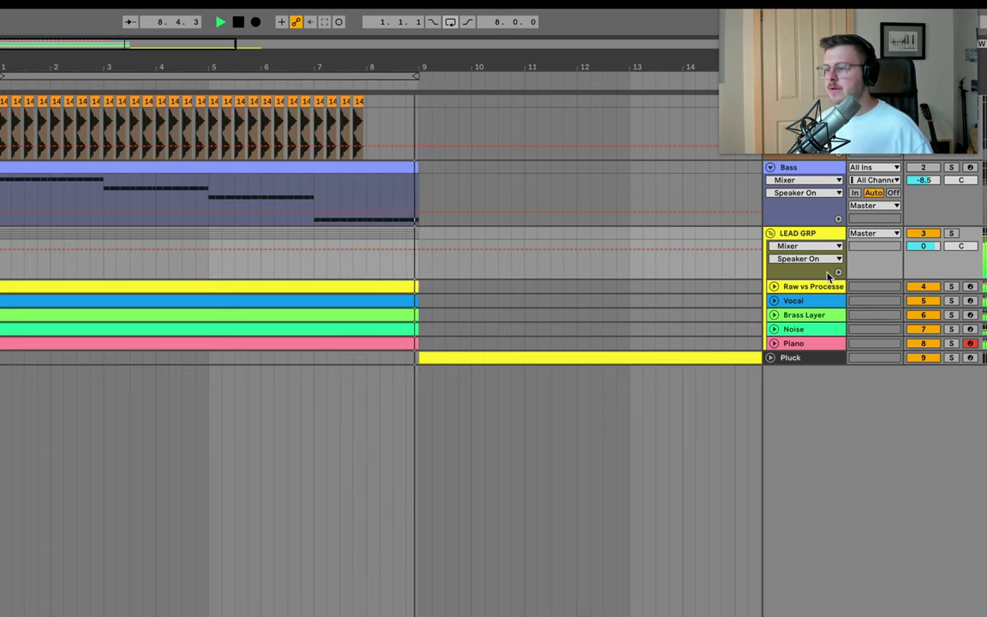
pyautogui.click(770, 358)
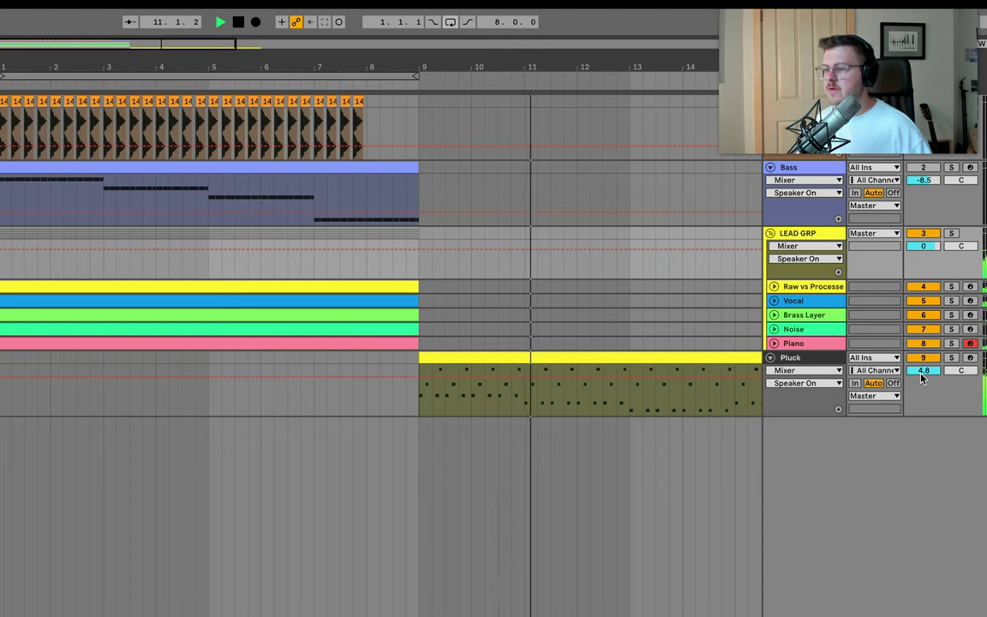
pyautogui.click(831, 360)
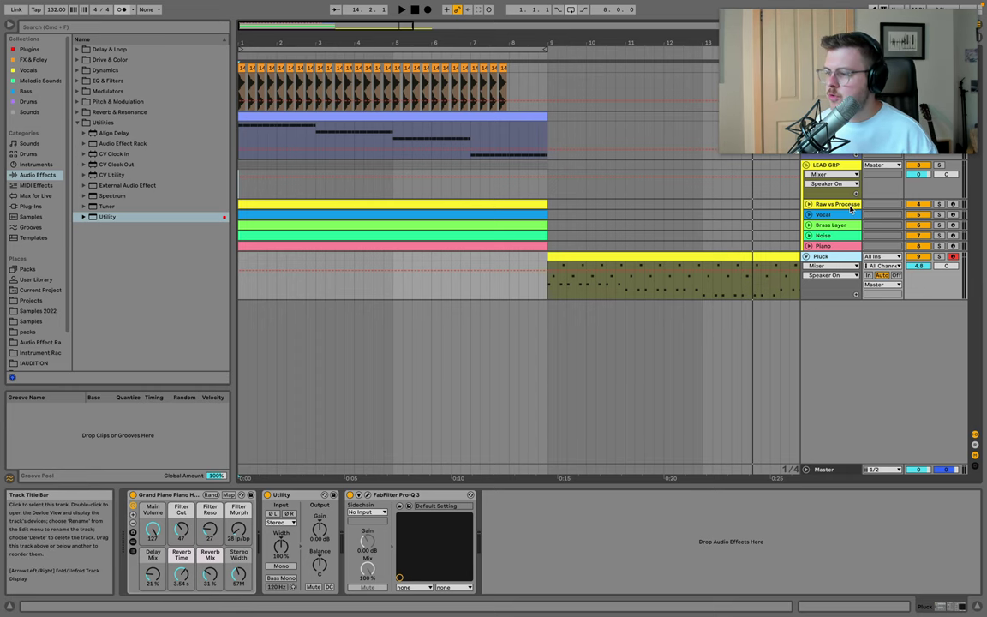
# Copy the PEDALBOARD rack from the Raw vs Processed track to the end of the Pluck track's device chain.
pyautogui.click(839, 204)
pyautogui.hscroll(-8, 434, 523)
pyautogui.hscroll(-10, 434, 522)
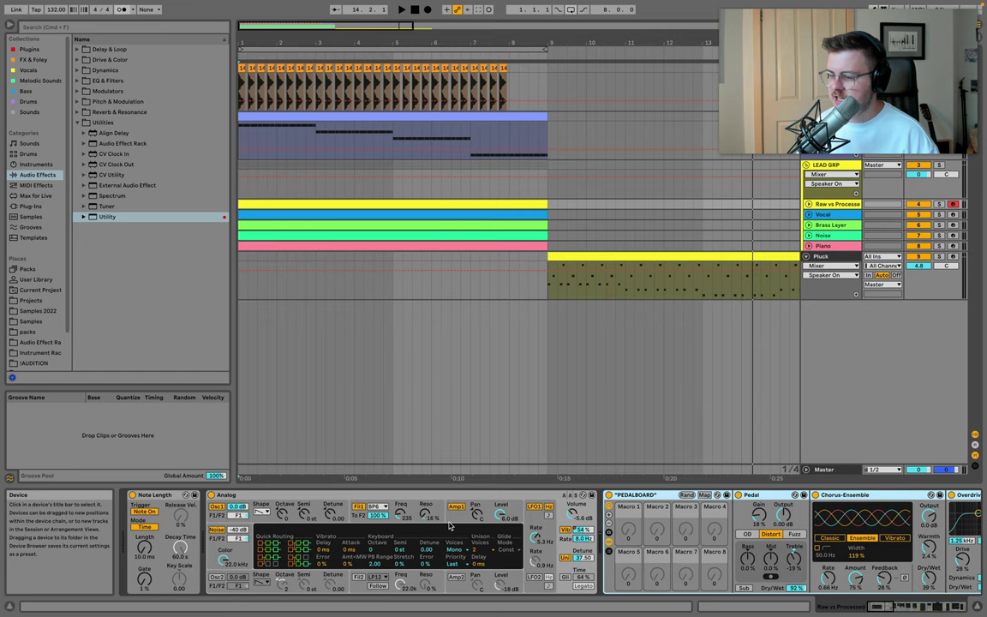
pyautogui.click(820, 257)
pyautogui.click(647, 533)
pyautogui.press('super+v')
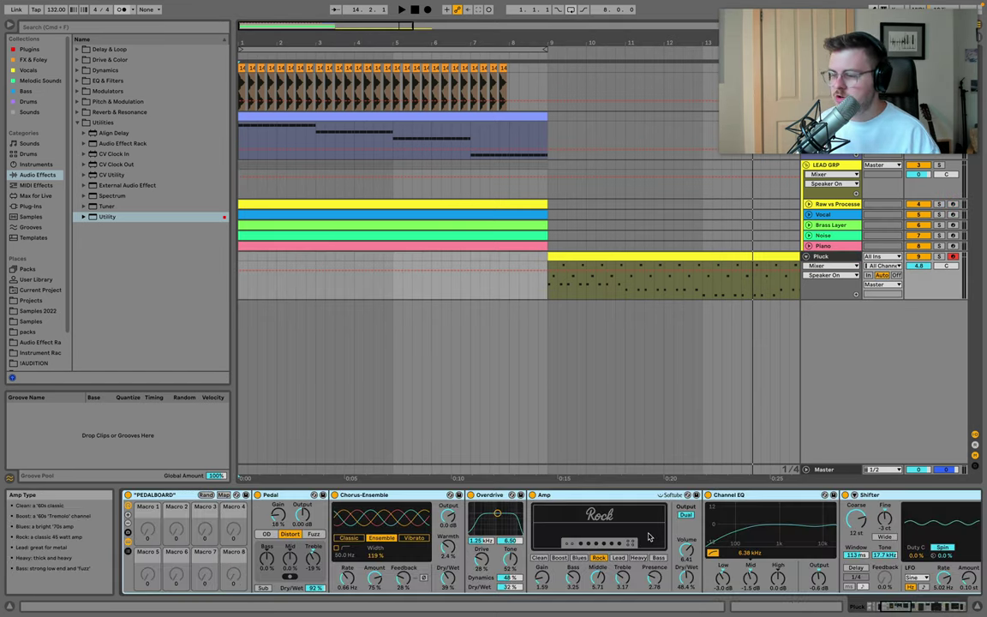
# Delete the Pedal, Overdrive, Amp, Shifter and OTT devices from the Pluck track's PEDALBOARD rack.
pyautogui.click(287, 496)
pyautogui.press('BackSpace')
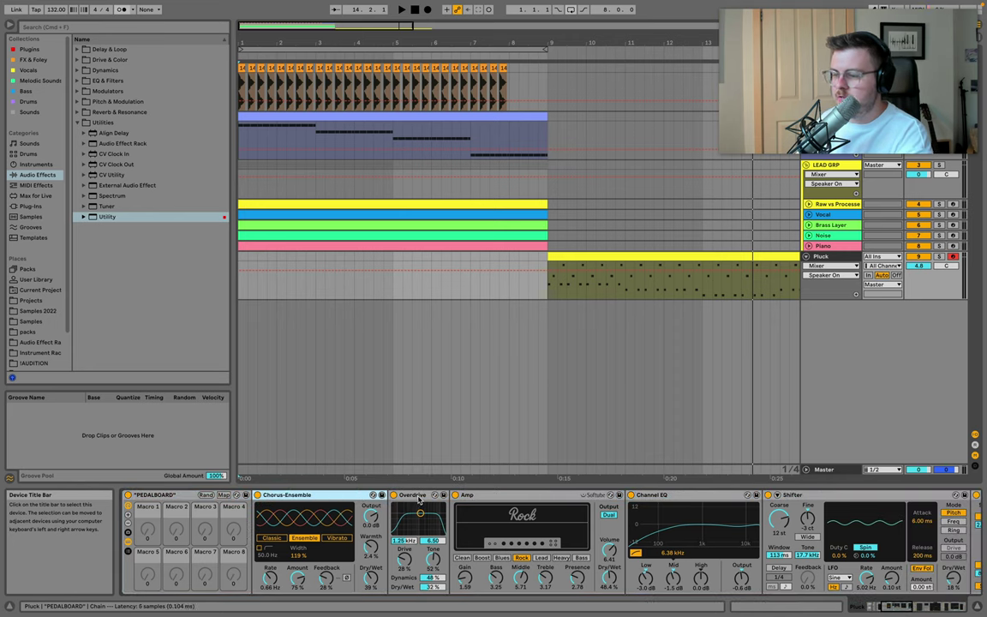
pyautogui.press('Delete')
pyautogui.click(441, 495)
pyautogui.press('Delete')
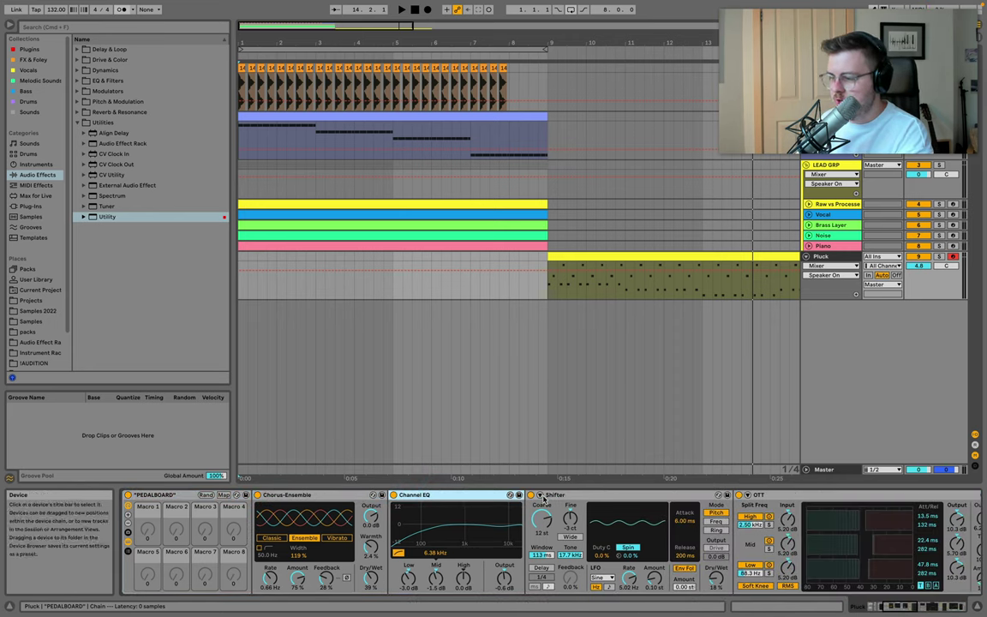
pyautogui.click(582, 495)
pyautogui.press('Delete')
pyautogui.click(652, 495)
pyautogui.press('Delete')
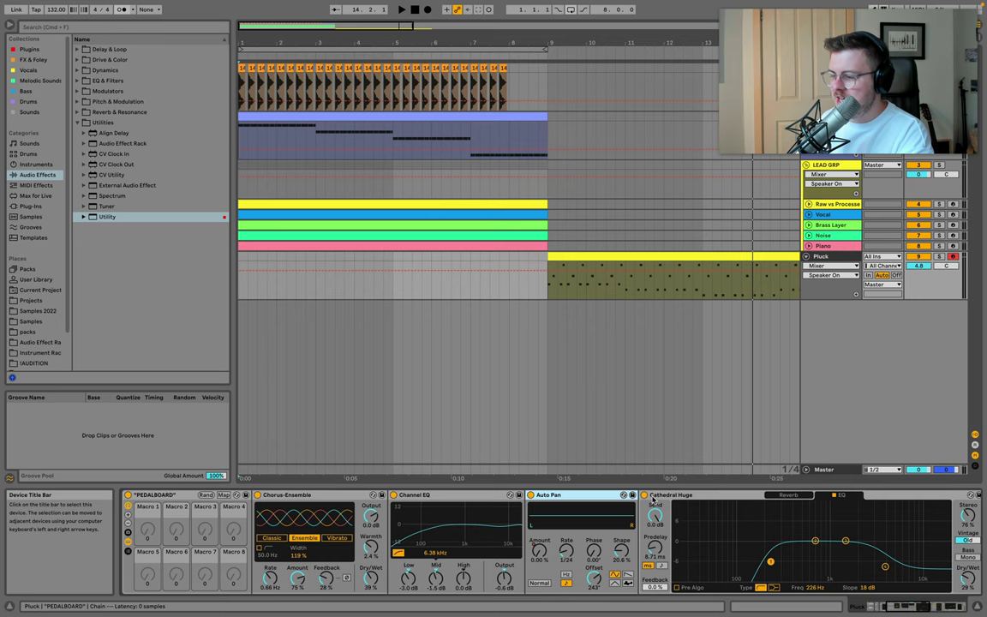
# Set the Dry/Wet of the Cathedral Huge reverb to 17% and of the Delay to 18% on the Pluck track.
pyautogui.hscroll(5, 831, 557)
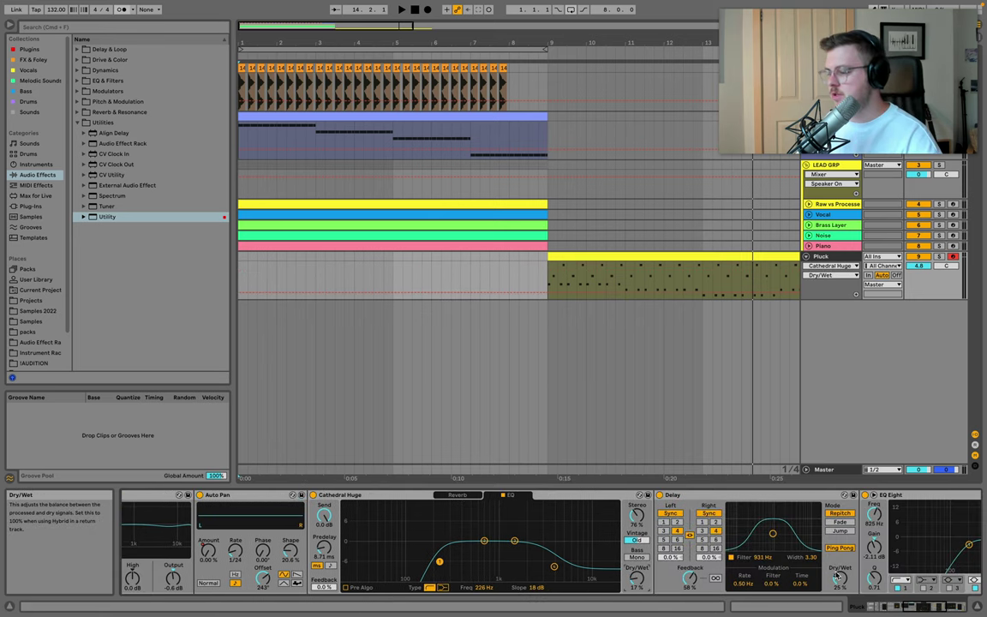
pyautogui.press('Delete')
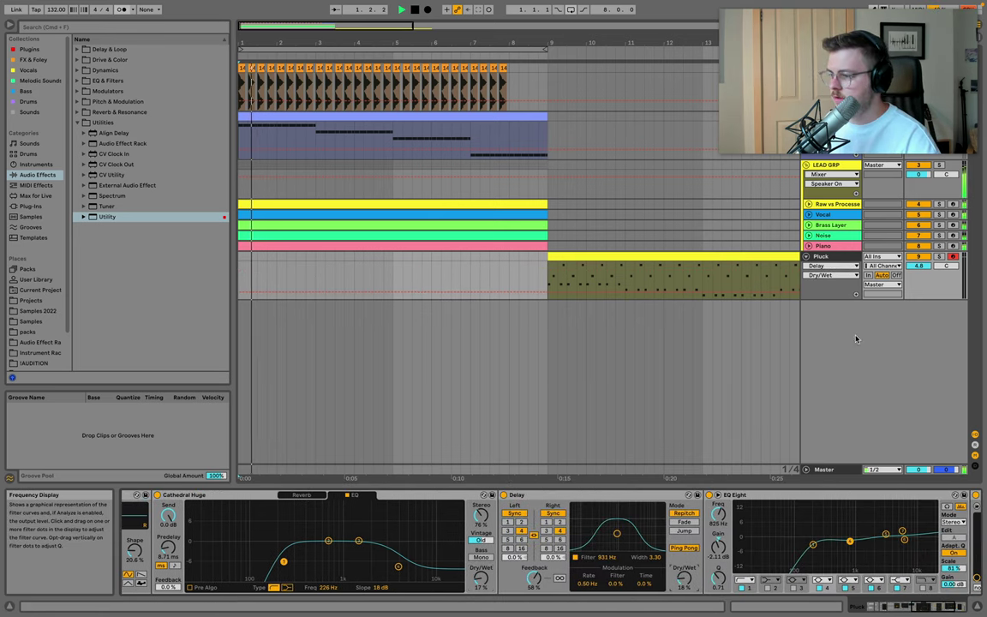
# Solo the Pluck track and play its clip from bar 9 while viewing the end of its effects chain.
pyautogui.press('space')
pyautogui.click(680, 256)
pyautogui.press('space')
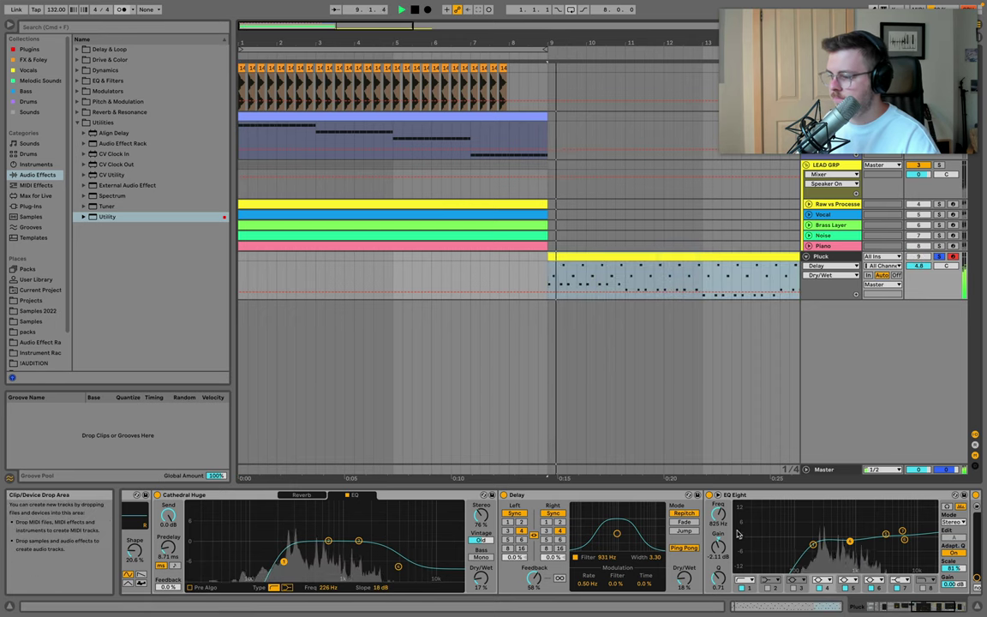
pyautogui.hscroll(5, 738, 532)
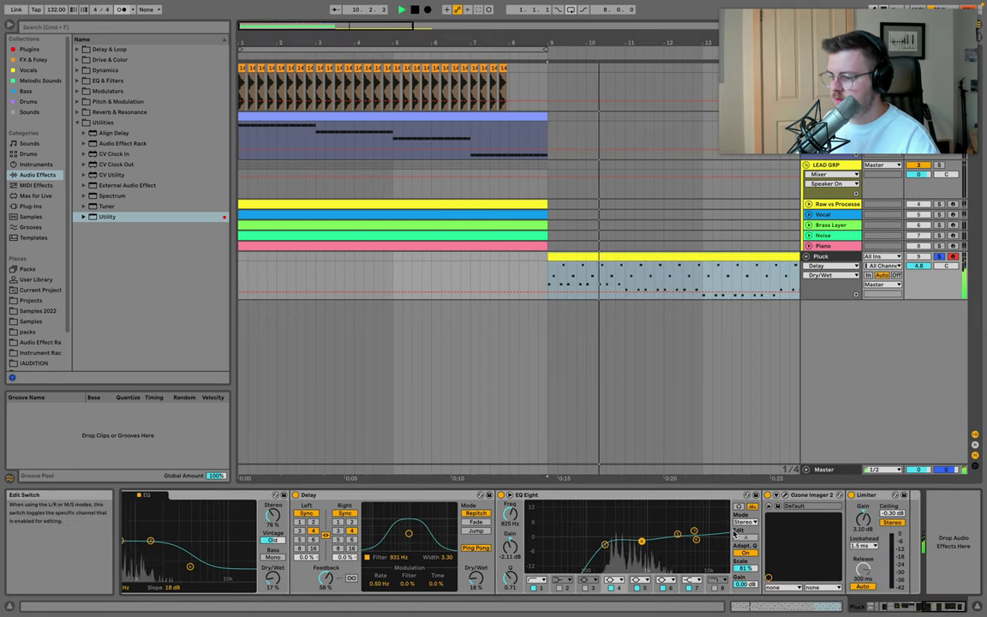